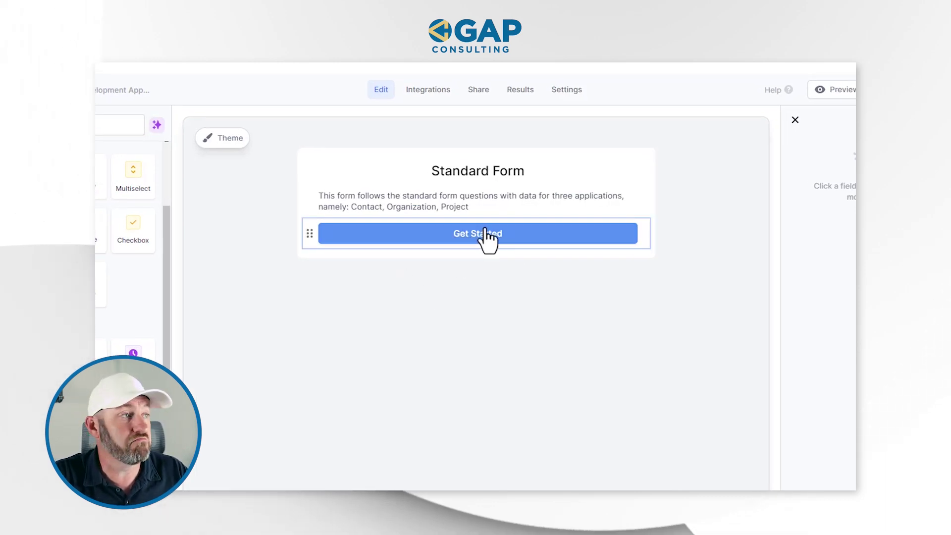
Step through form Pages 2, 3 and 4, checking the email question on Page 2.
click(340, 483)
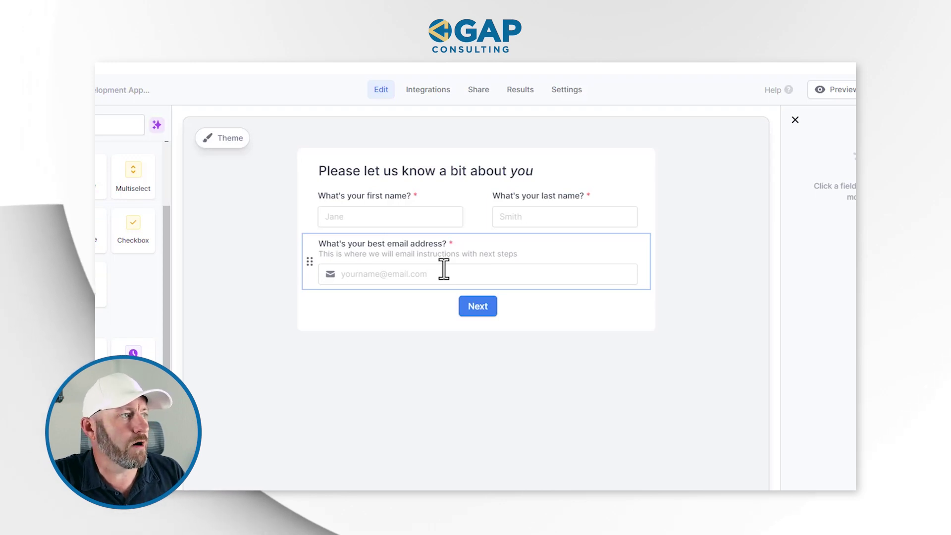
click(345, 274)
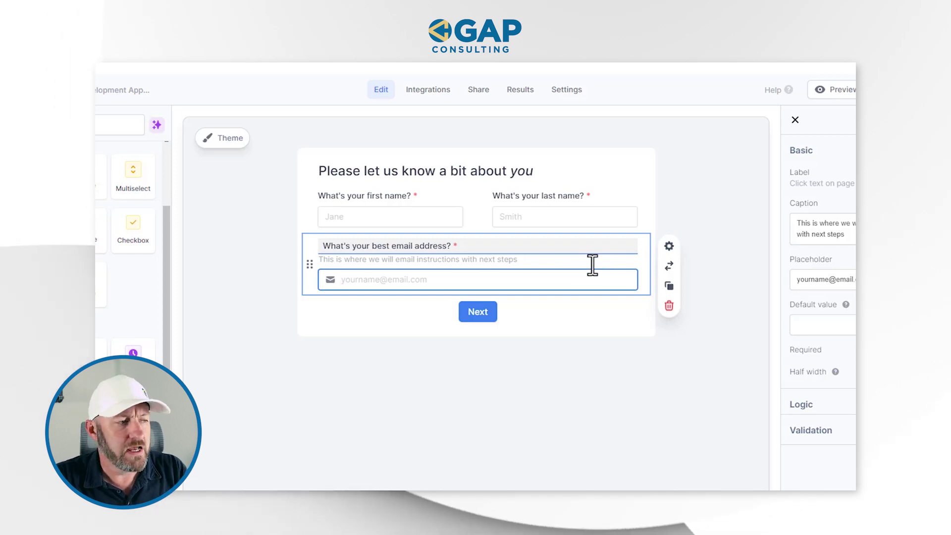
click(377, 482)
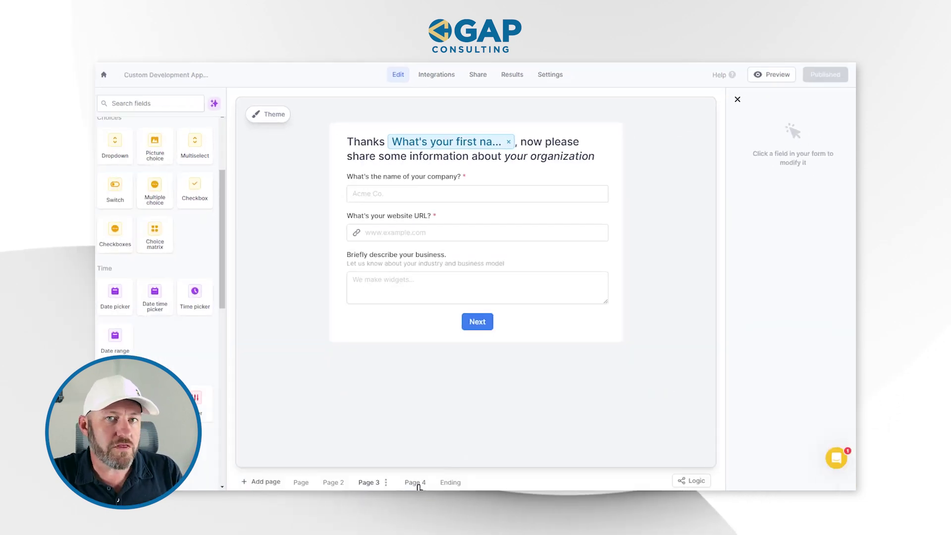
click(415, 483)
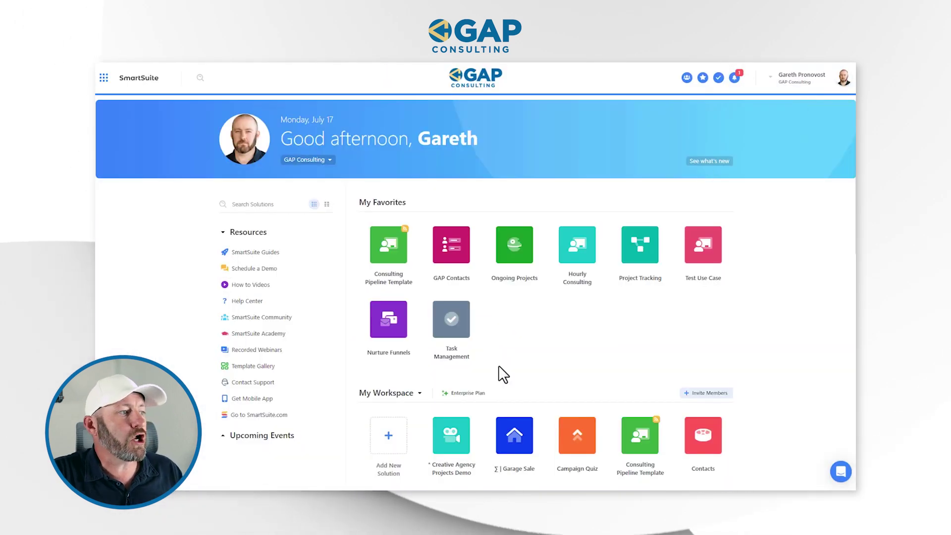
Create a new solution from scratch and name it 'Data Collection Example'.
click(387, 458)
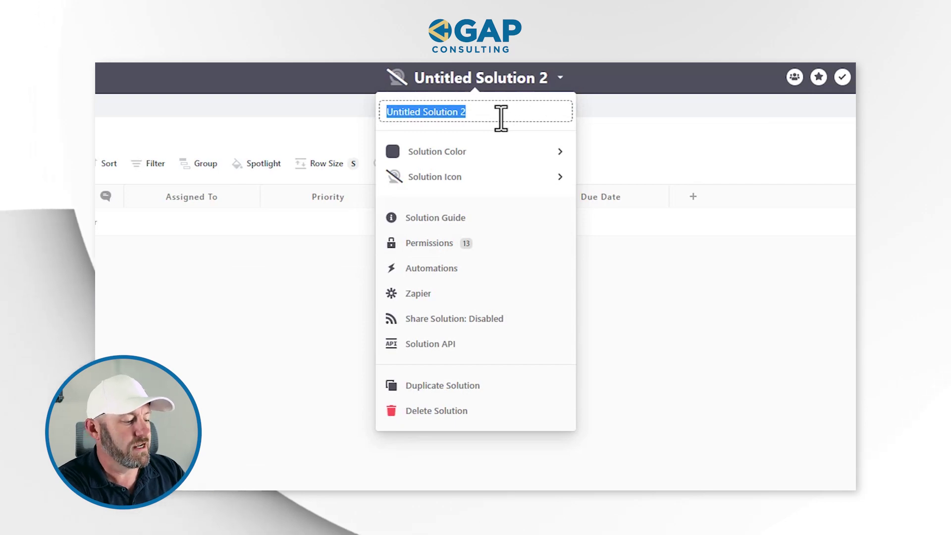
text(Data Collection Exampl)
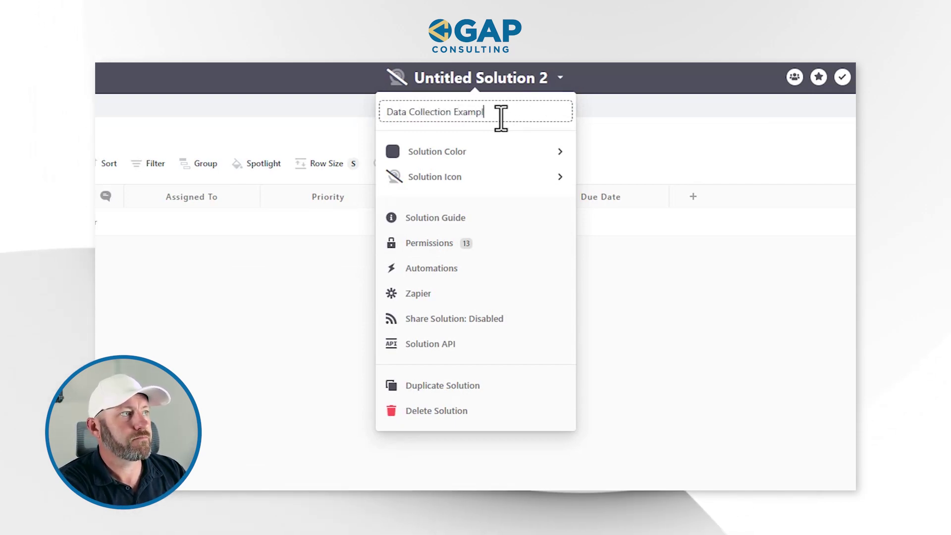
key(Return)
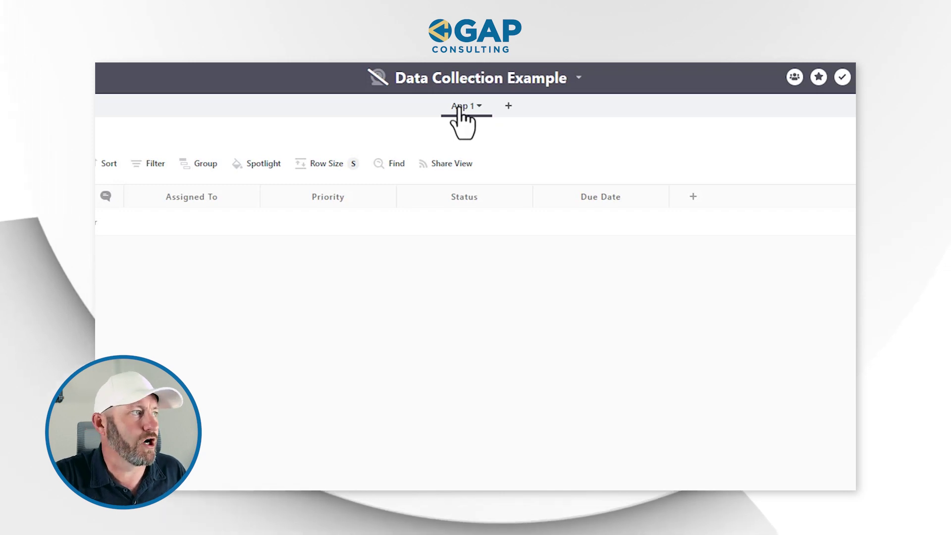
Rename App 1 to Contacts, then add two apps named Organizations and Projects.
click(459, 109)
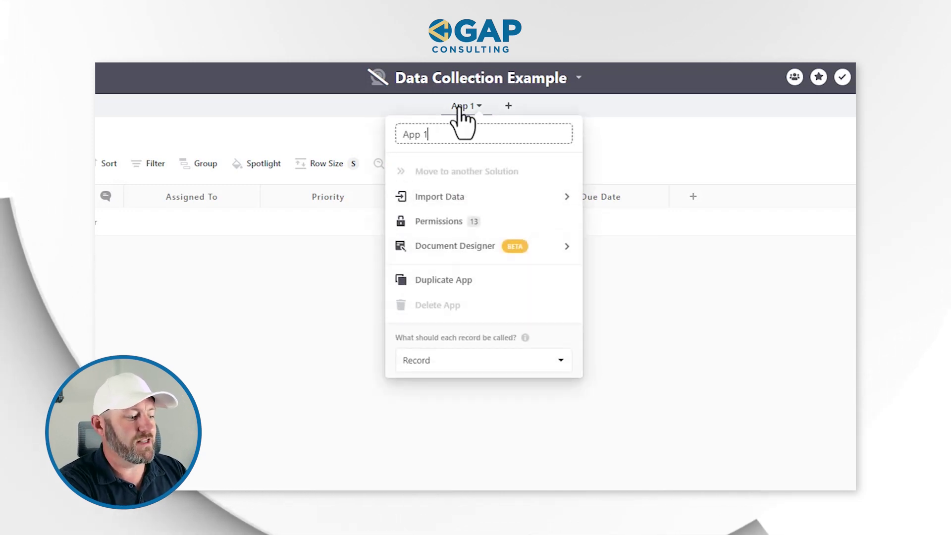
text(Contacts)
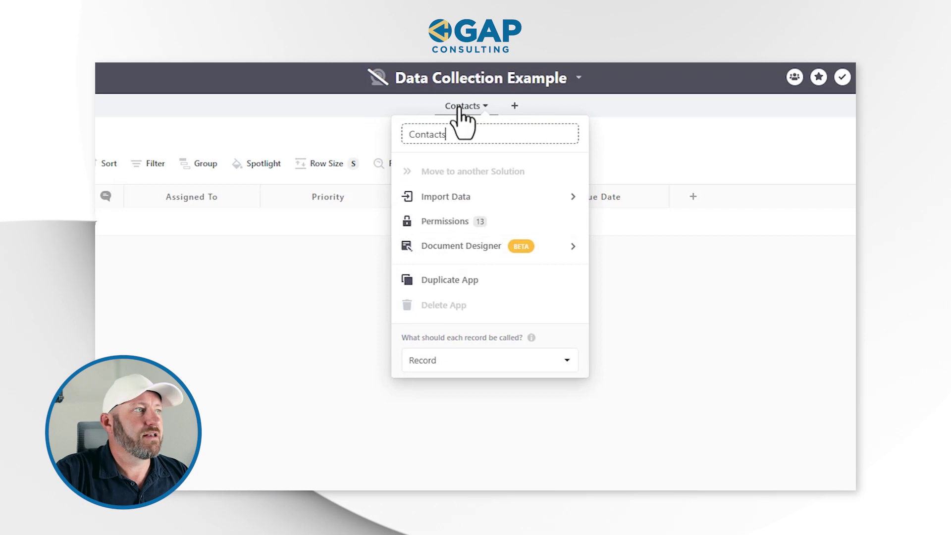
click(515, 105)
click(495, 109)
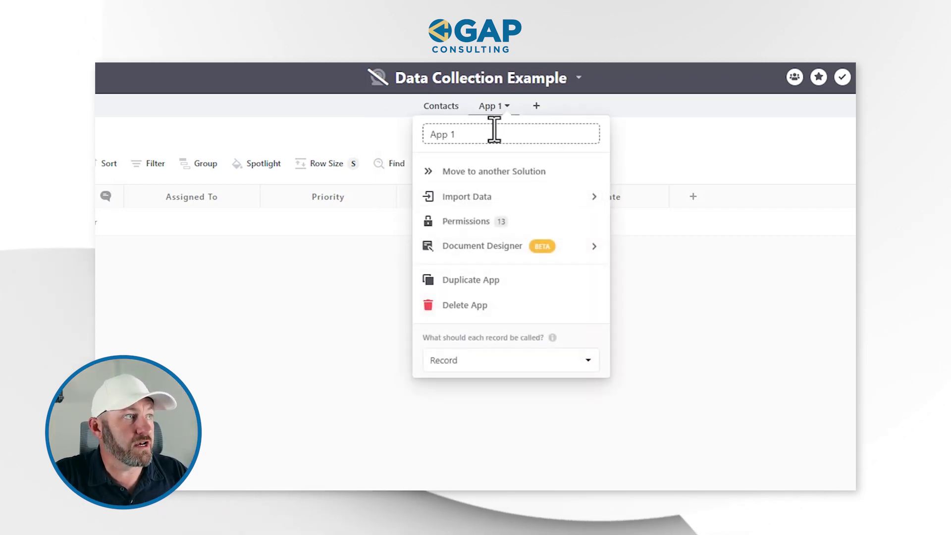
text(Organ)
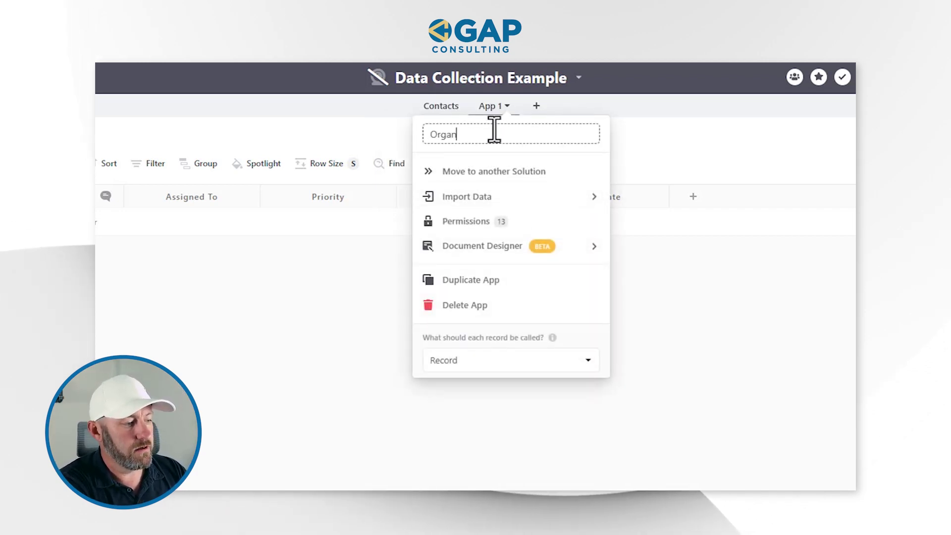
text(izations)
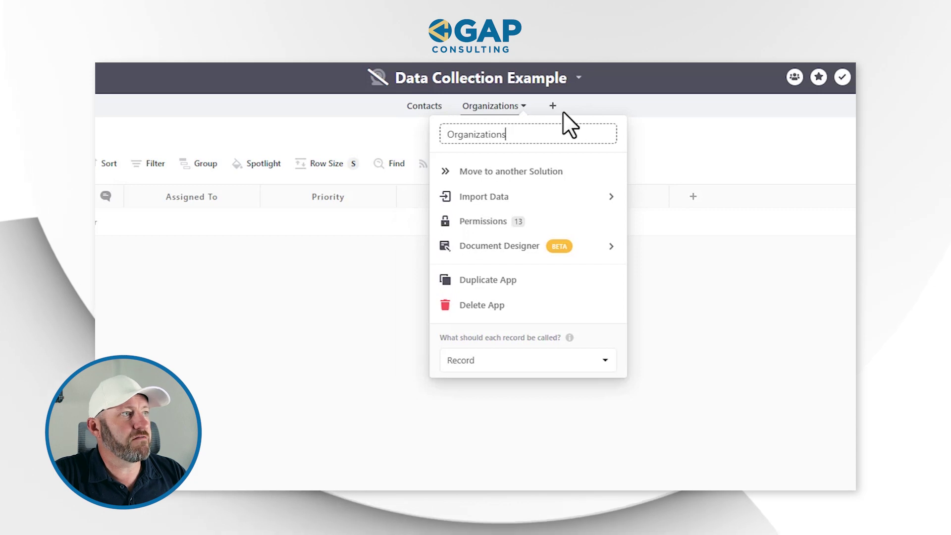
click(553, 107)
click(544, 121)
triple_click(537, 132)
text(Pr)
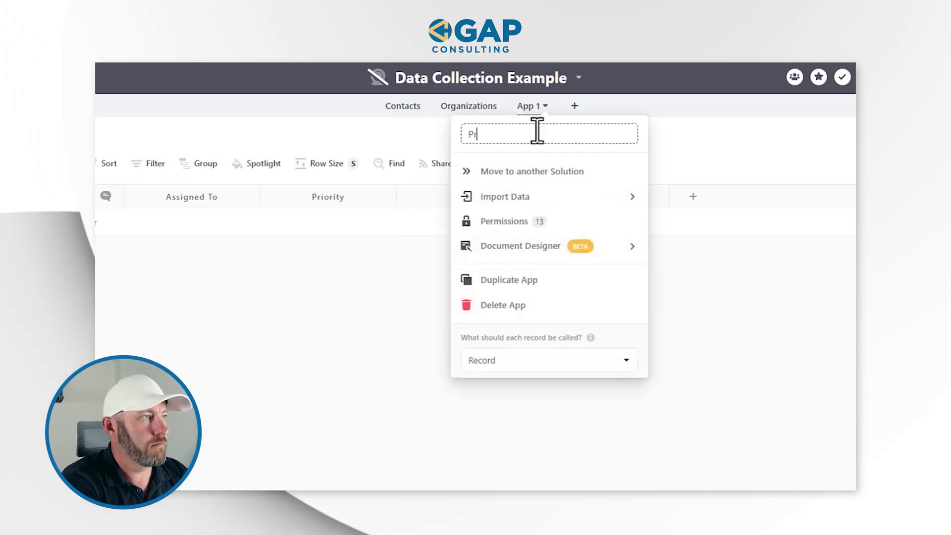
text(ojects)
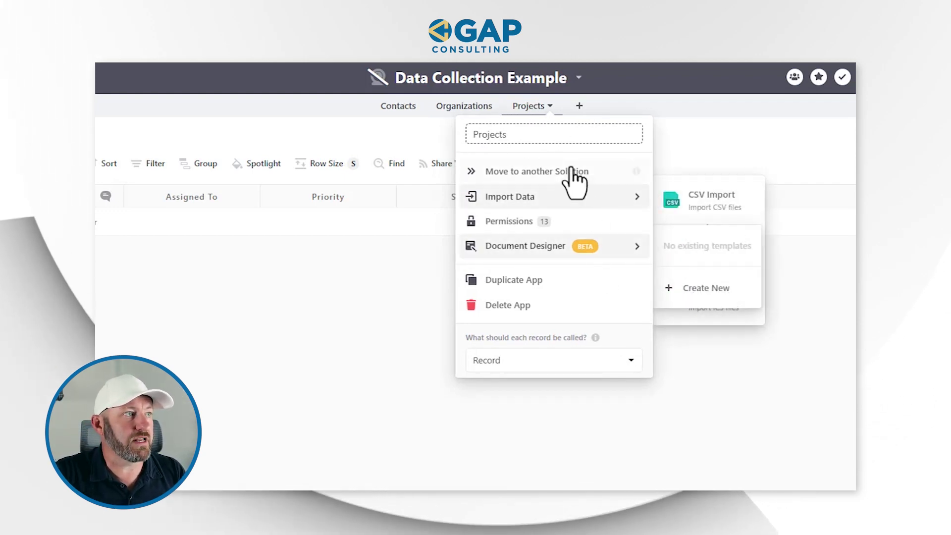
click(693, 135)
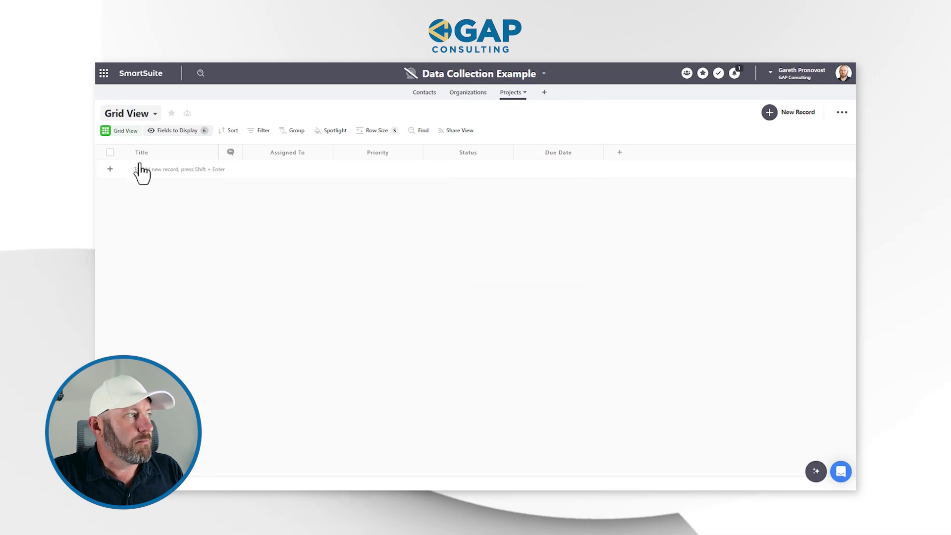
Clear all displayed fields except Title in the Projects and Organizations grids.
click(165, 132)
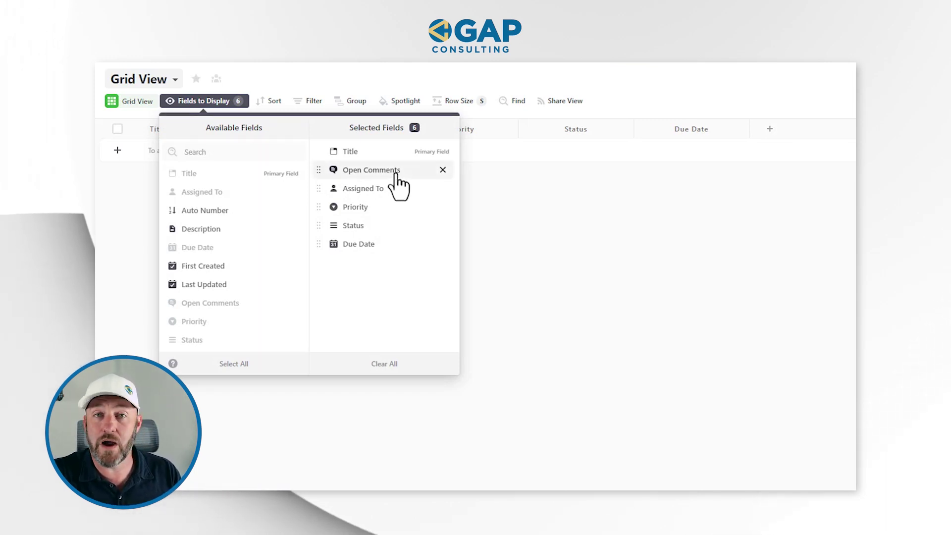
click(388, 367)
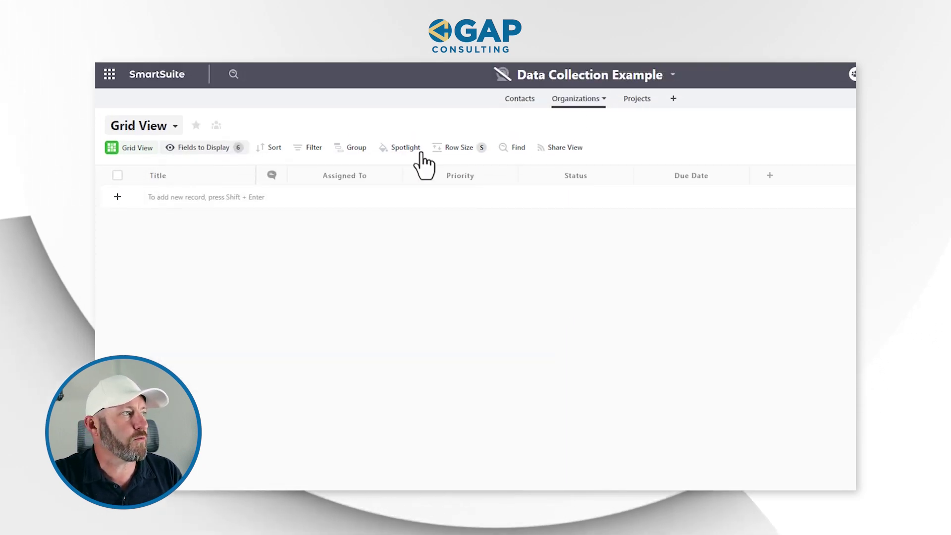
click(217, 151)
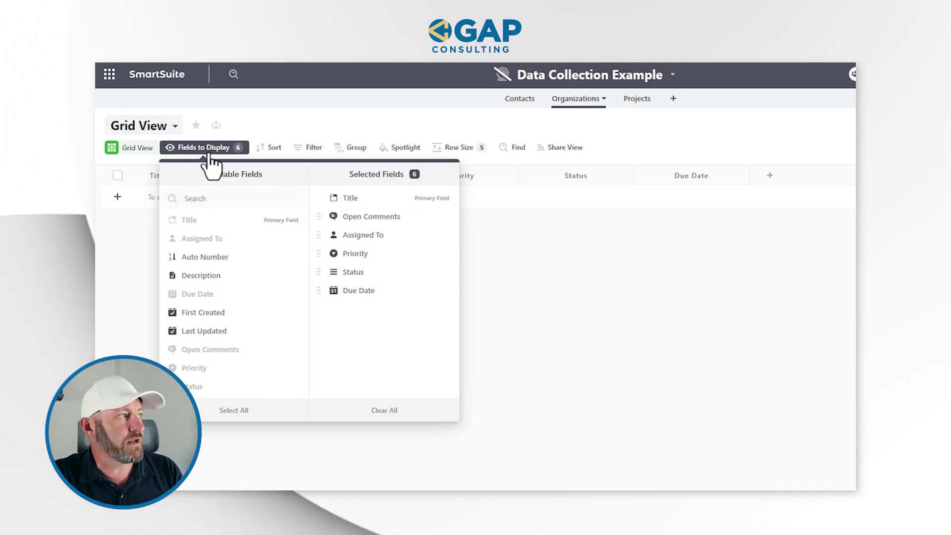
click(374, 406)
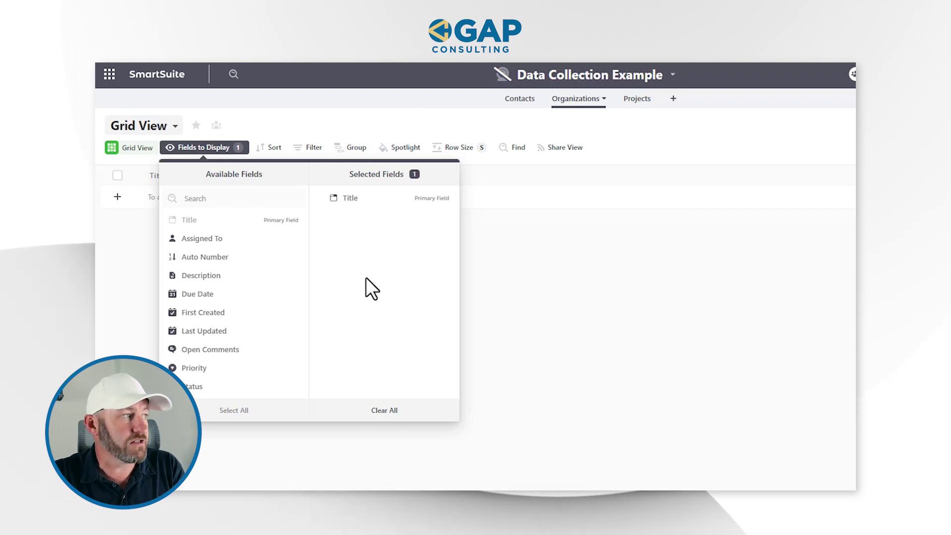
click(582, 297)
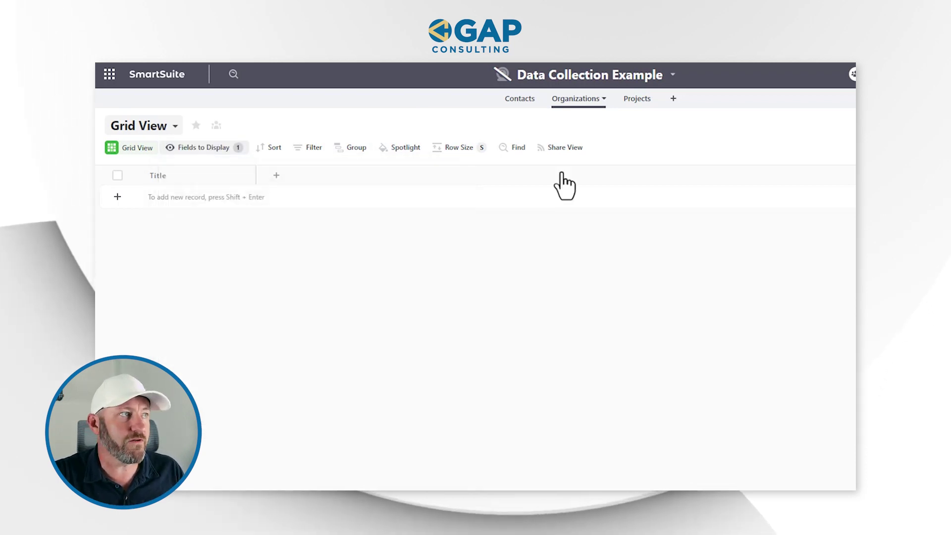
Show only the Title field in the Contacts grid.
click(528, 102)
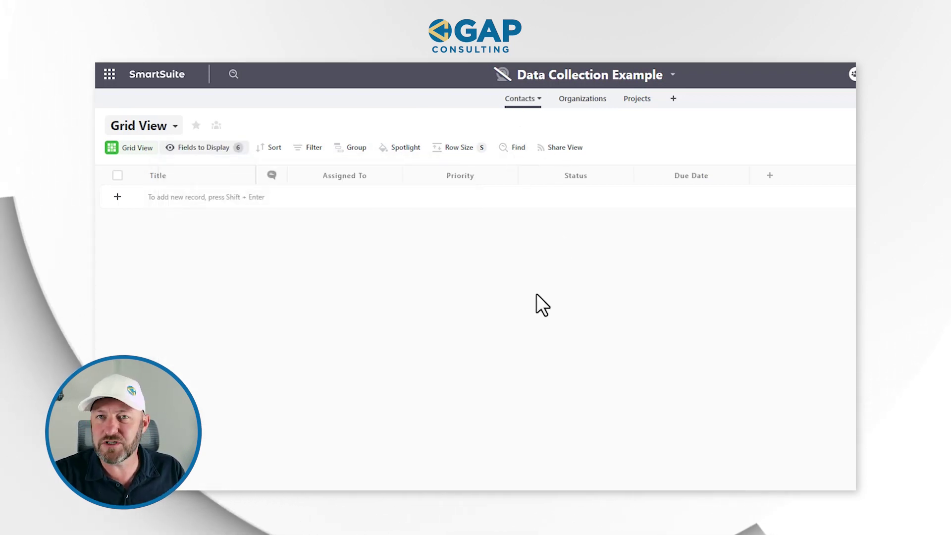
click(224, 150)
click(385, 410)
click(556, 350)
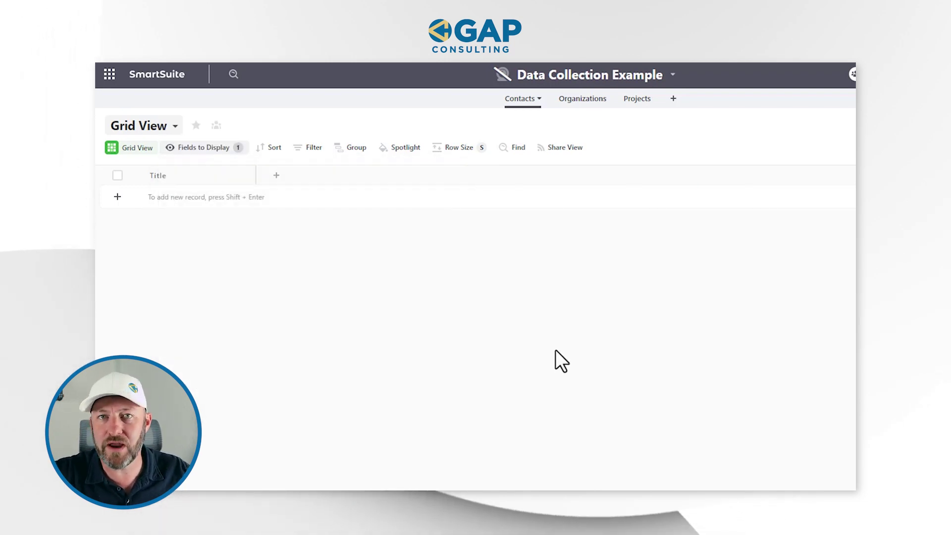
click(276, 176)
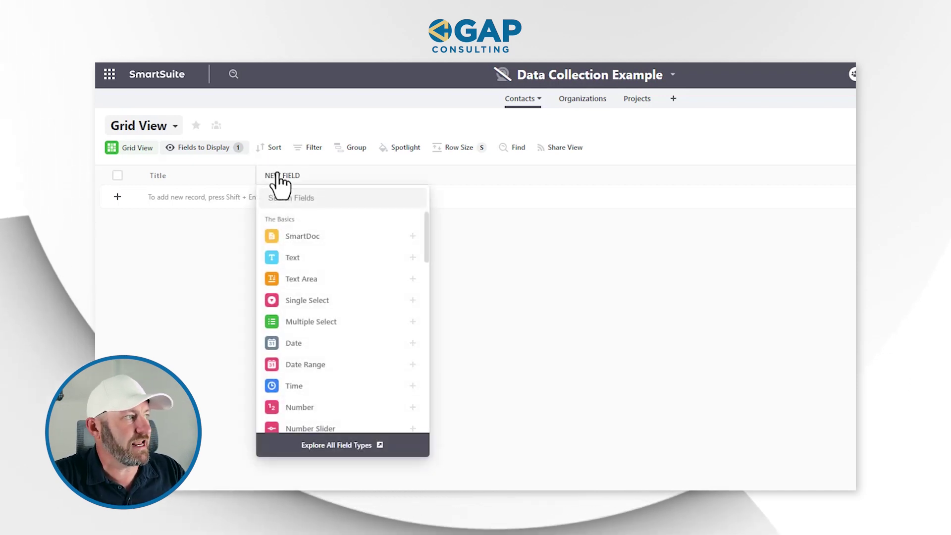
Add a Text field named First Name to Contacts.
text(ful)
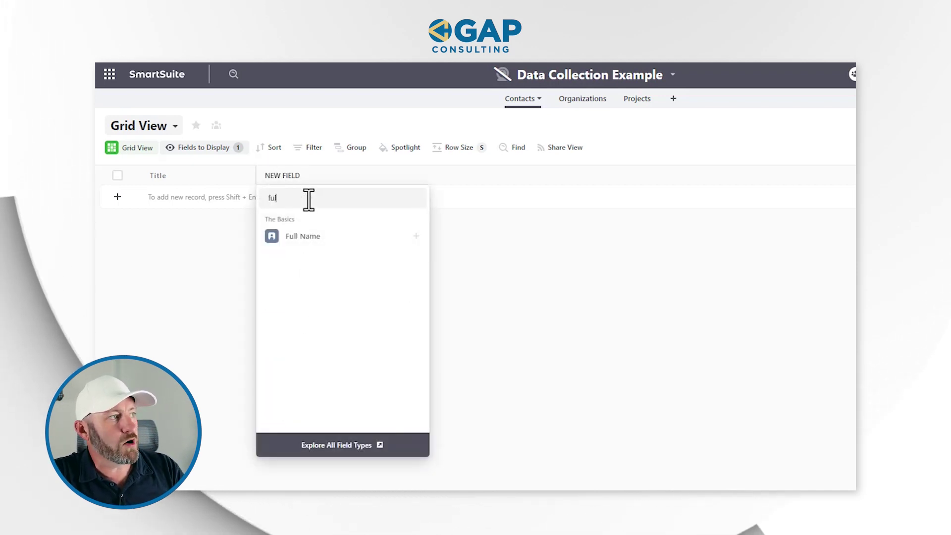
mouse_move(293, 236)
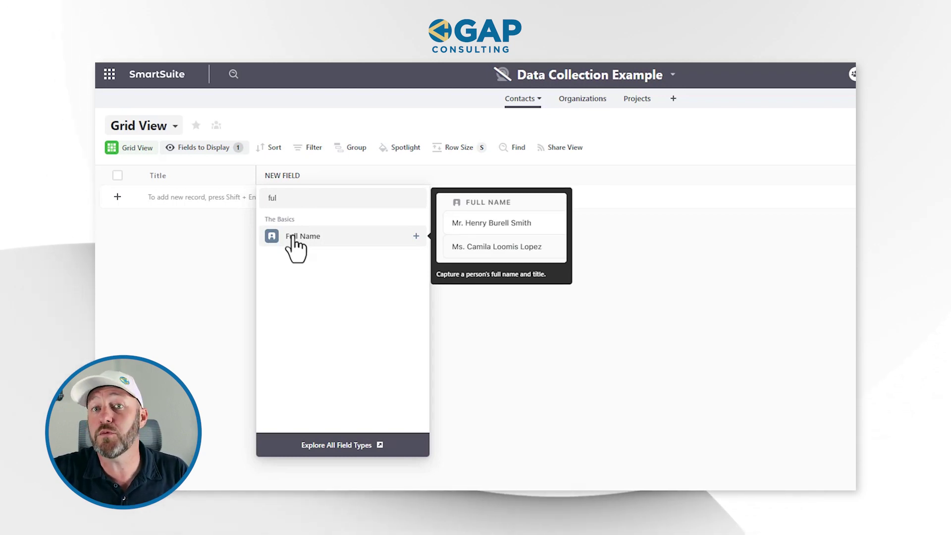
double_click(285, 200)
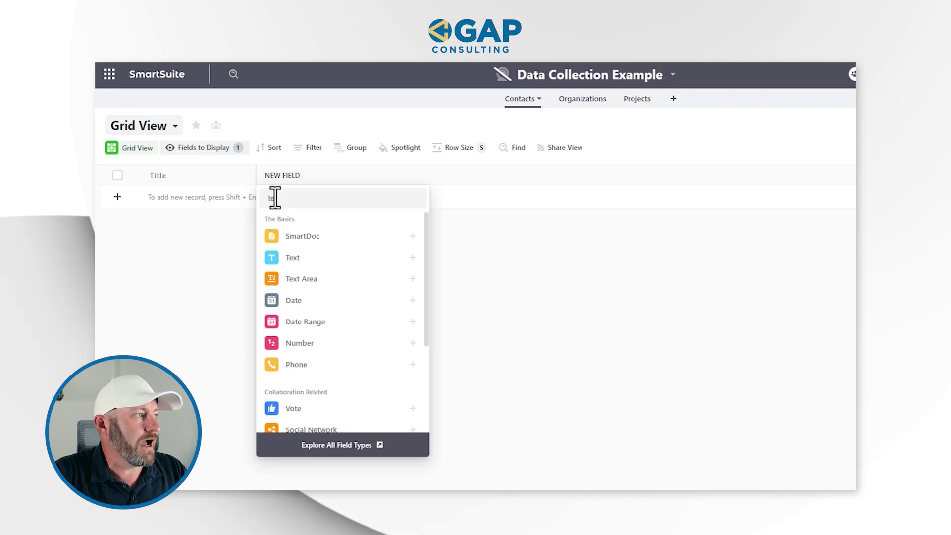
click(298, 258)
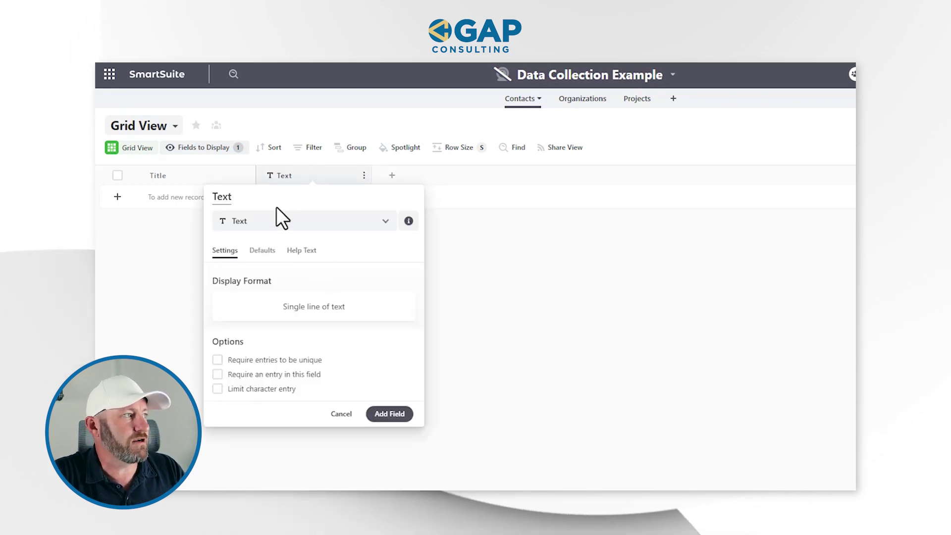
key(ctrl+a)
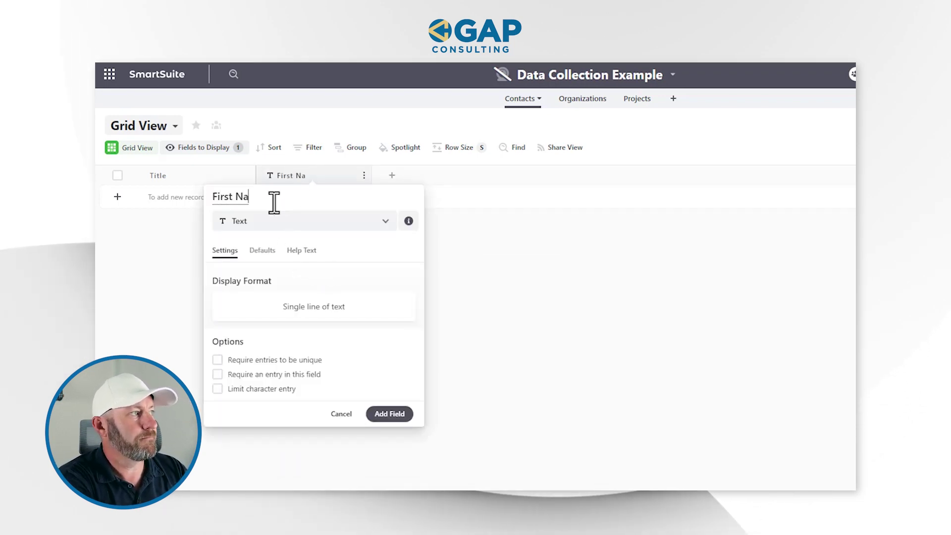
text(First Name)
click(390, 414)
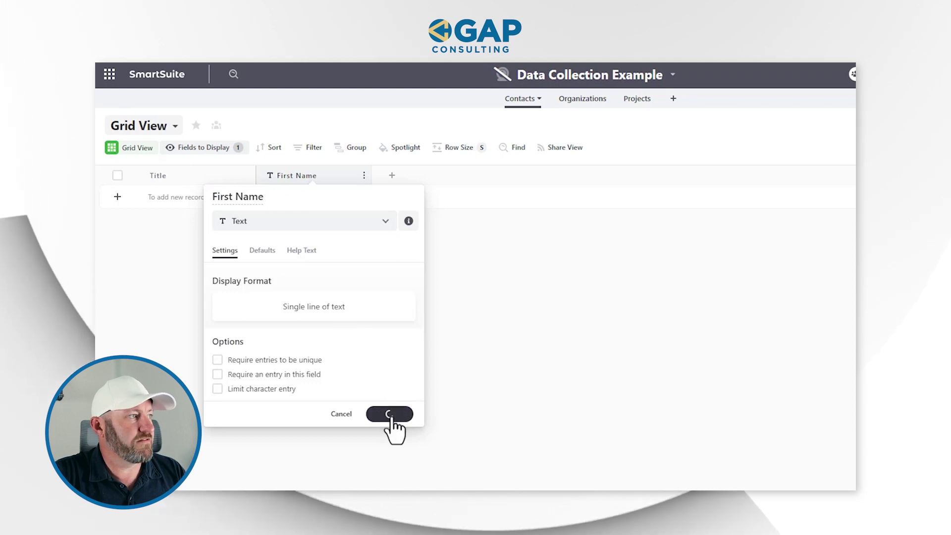
Duplicate First Name as a Last Name field and add an Email field.
click(364, 176)
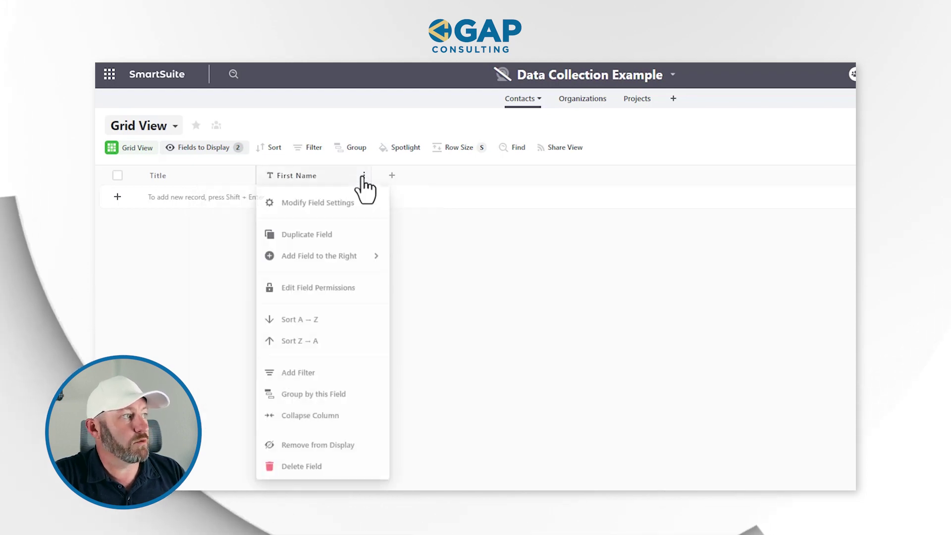
click(342, 236)
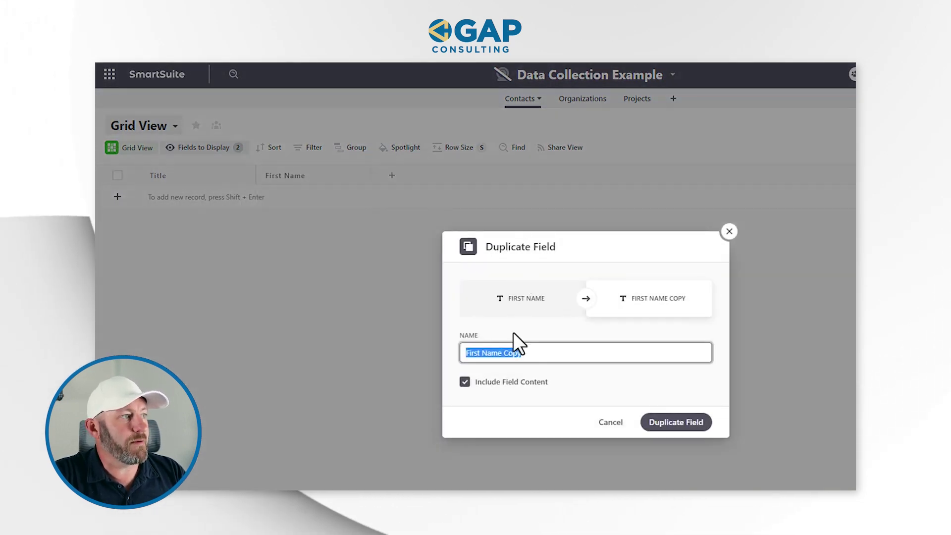
text(Last Name)
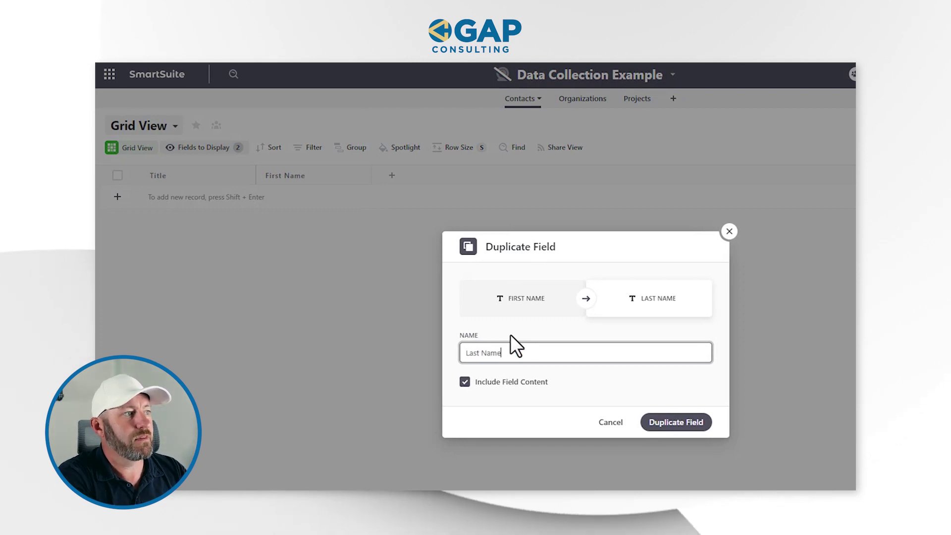
click(676, 422)
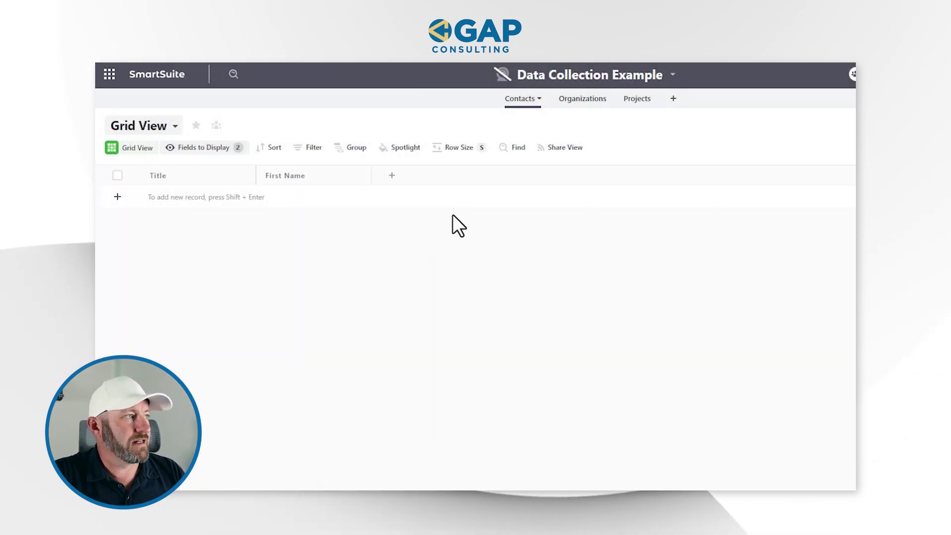
click(509, 178)
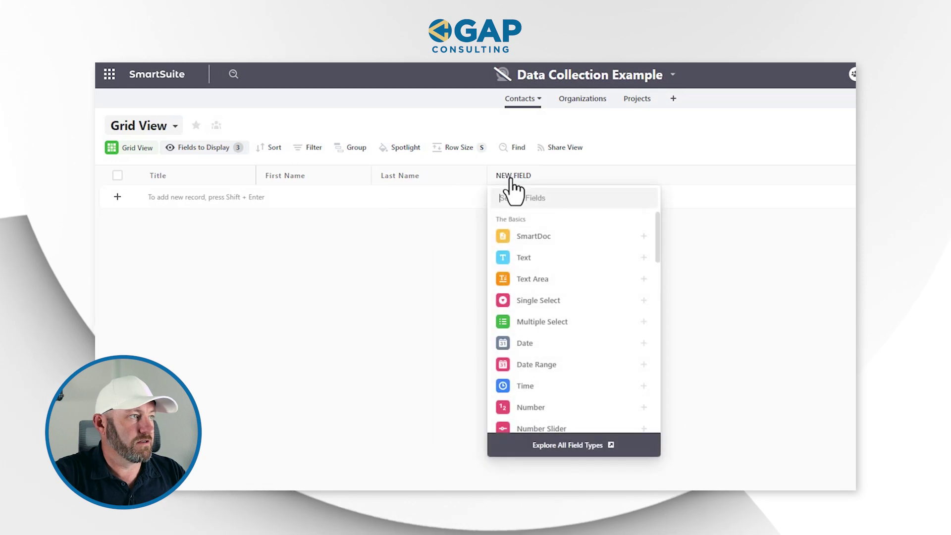
text(Email)
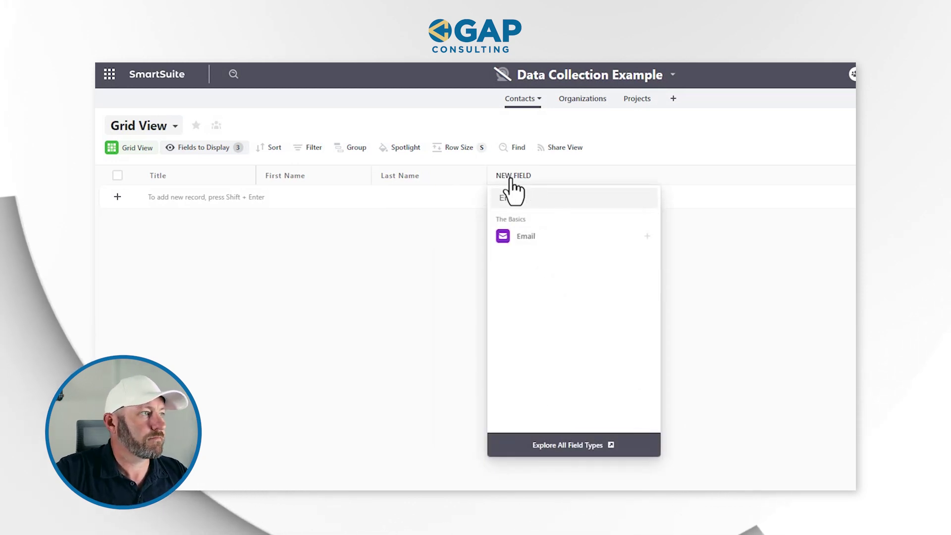
click(545, 240)
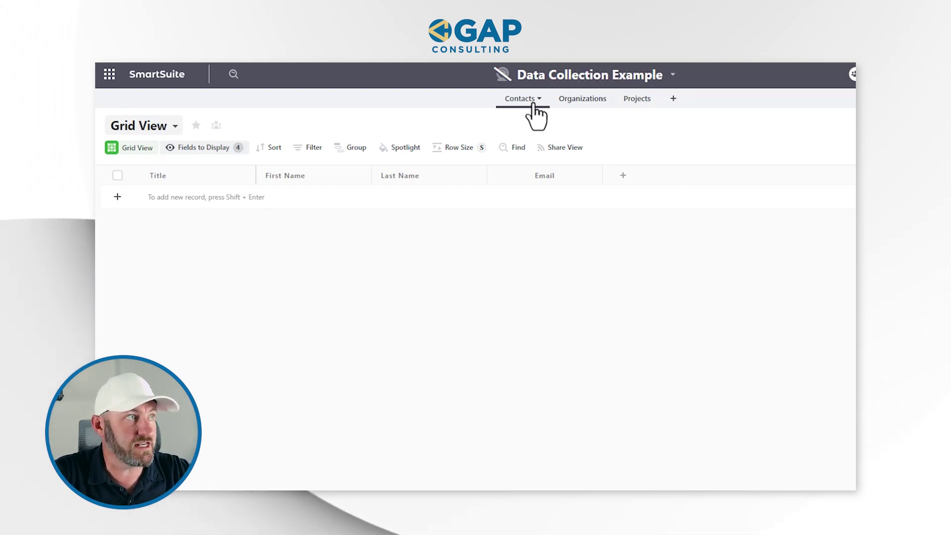
Add a Linked Record field linked to the Organizations app.
click(623, 177)
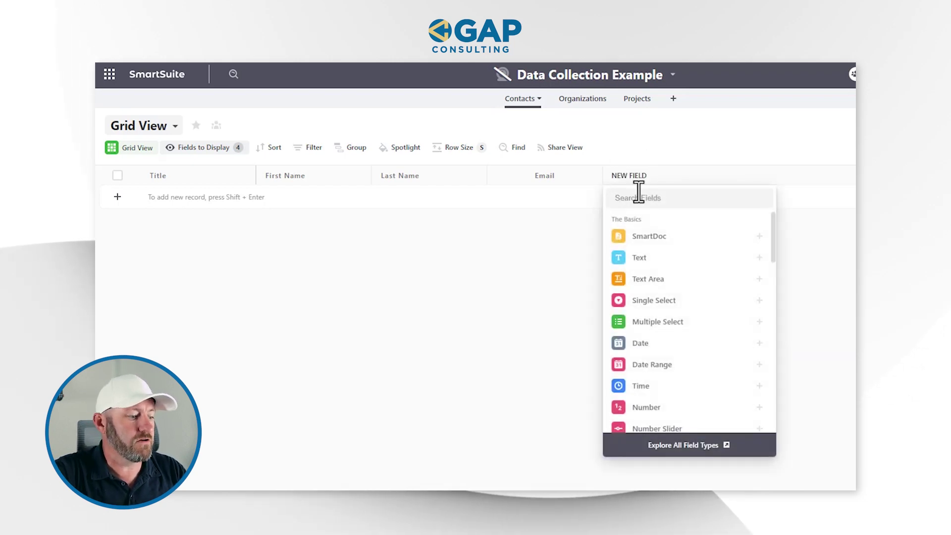
text(link)
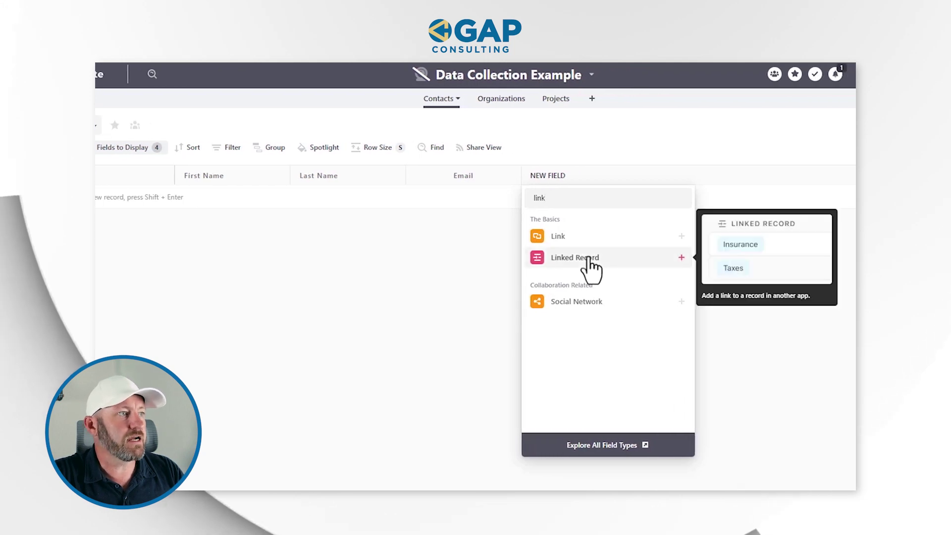
click(590, 257)
scroll(515, 369, down, 1)
click(515, 316)
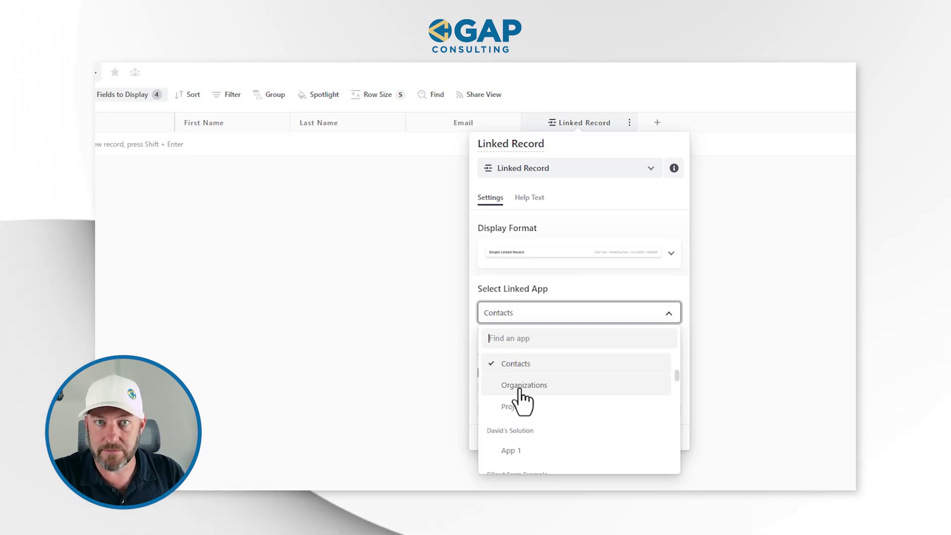
click(520, 390)
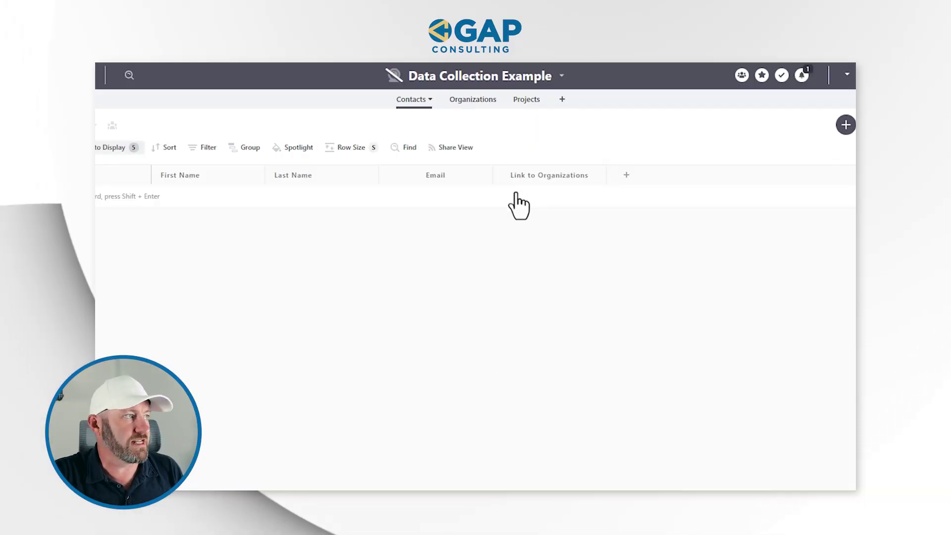
Make the Contacts Title auto-generated from First Name plus Last Name.
click(208, 169)
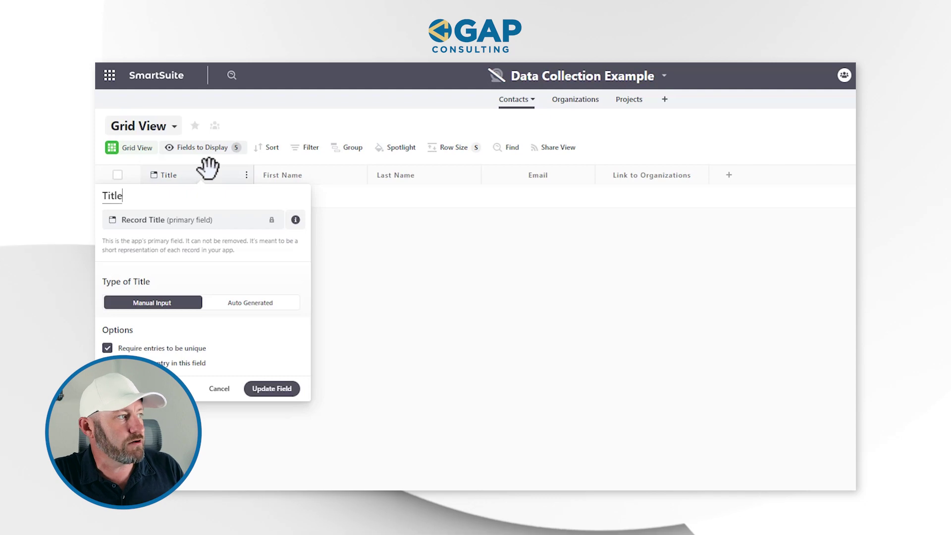
click(241, 309)
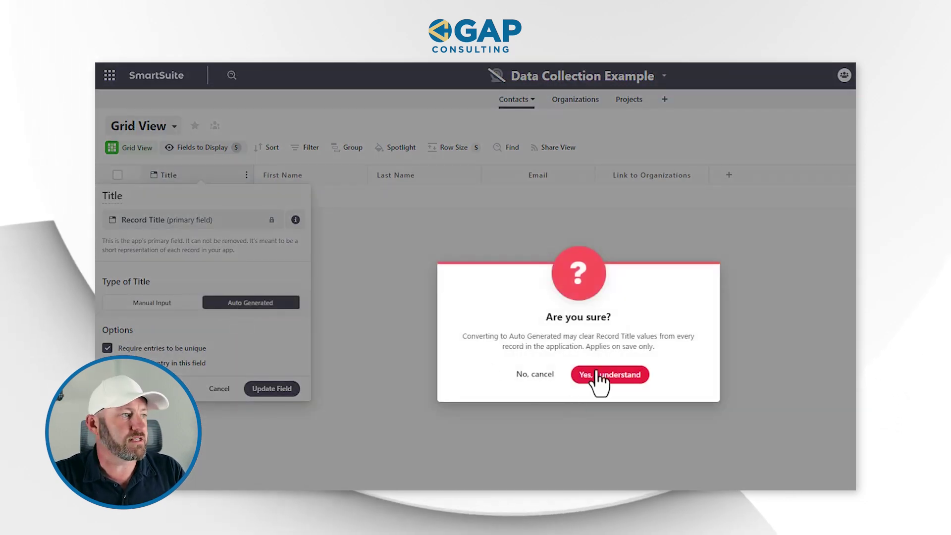
click(597, 377)
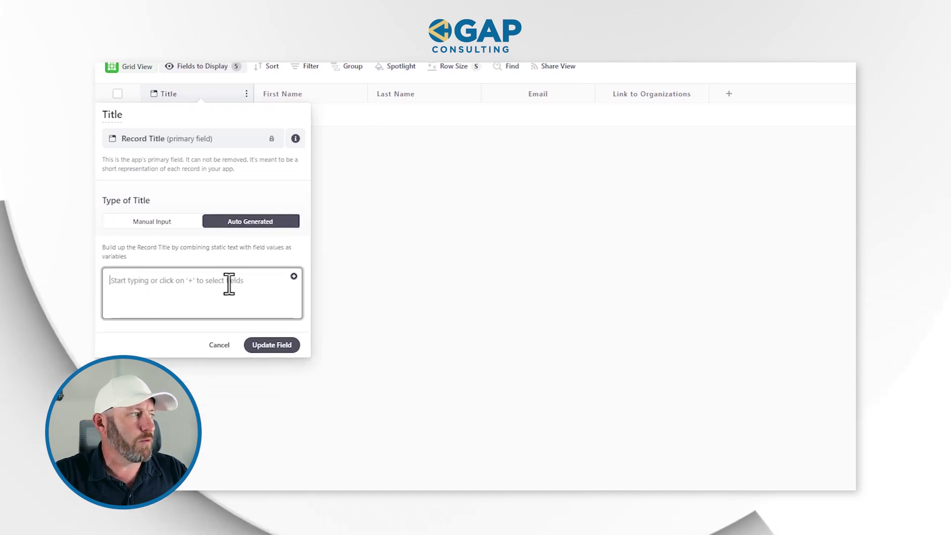
click(293, 256)
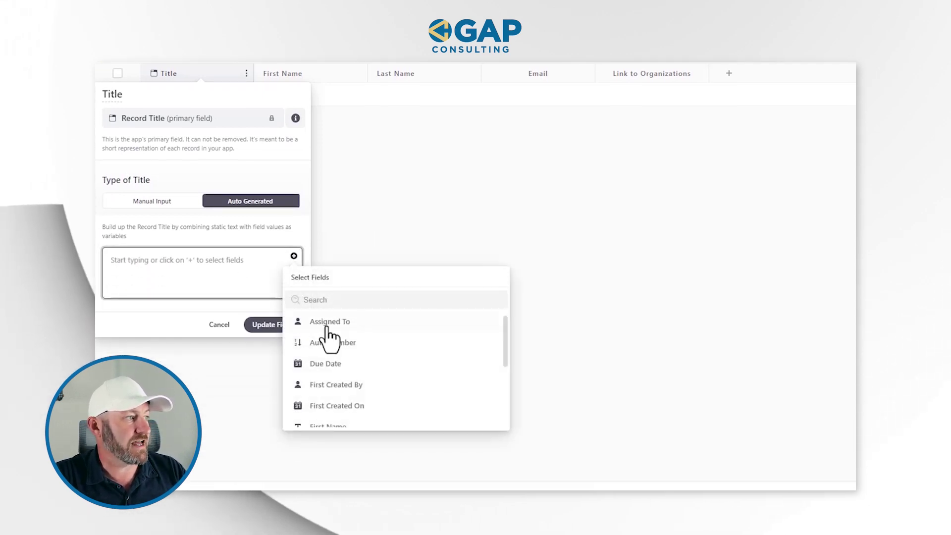
text(f)
click(329, 364)
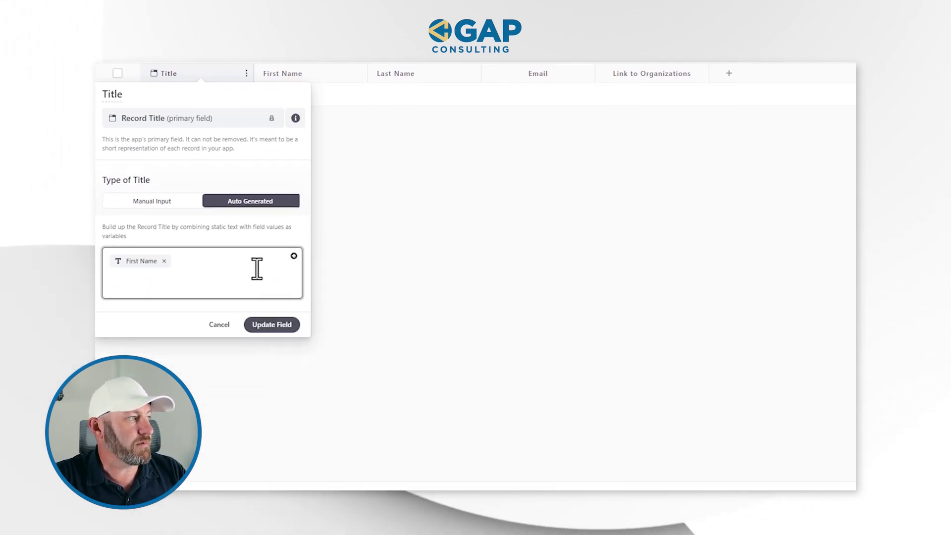
click(294, 256)
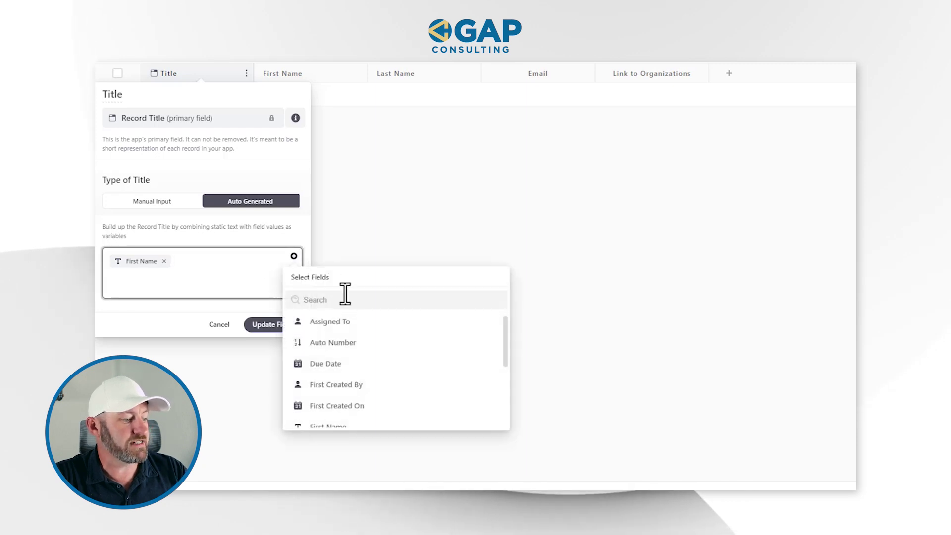
click(336, 322)
click(293, 326)
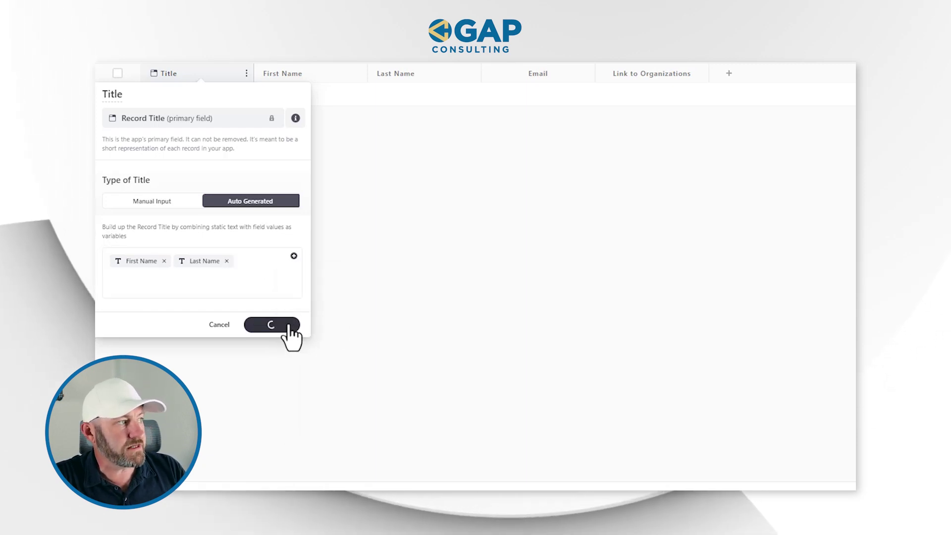
Add a contact record with the person's first name, last name and email address.
key(shift+Return)
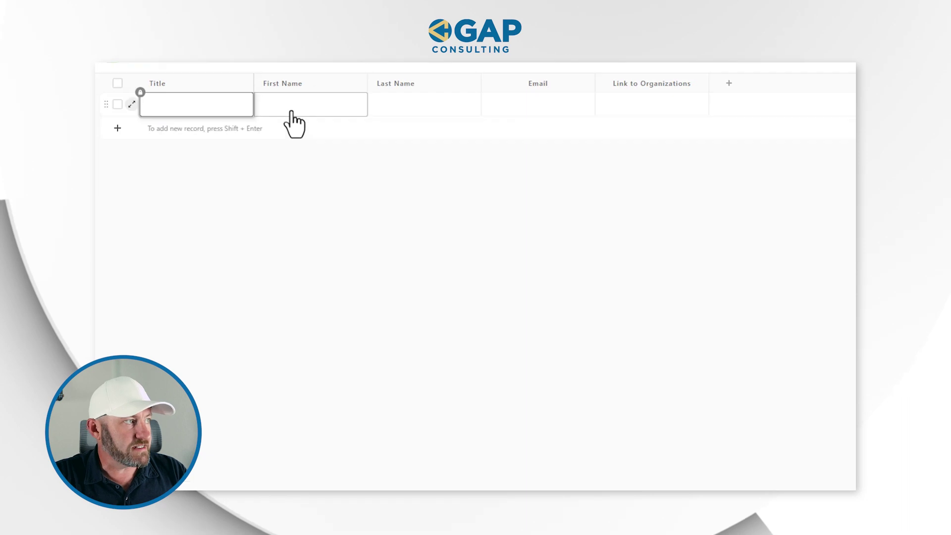
key(Tab)
key(Tab)
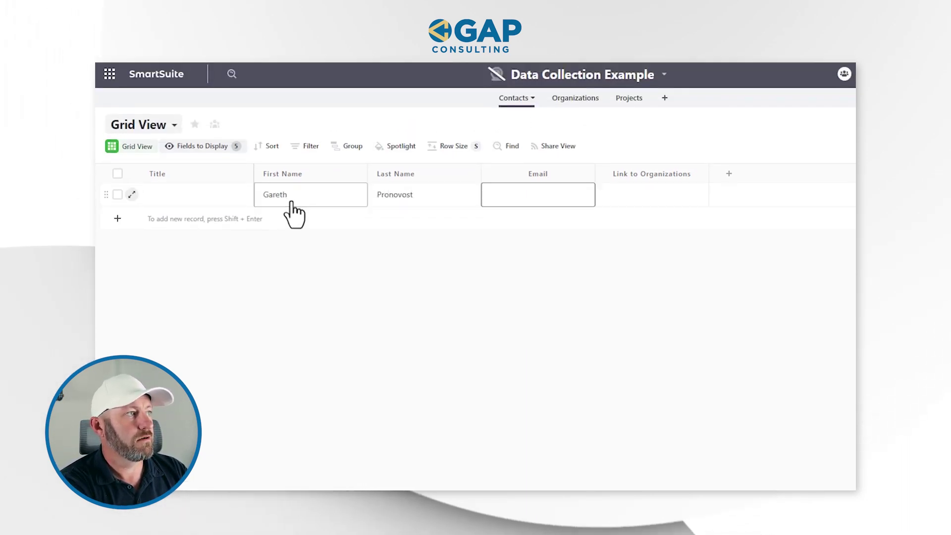
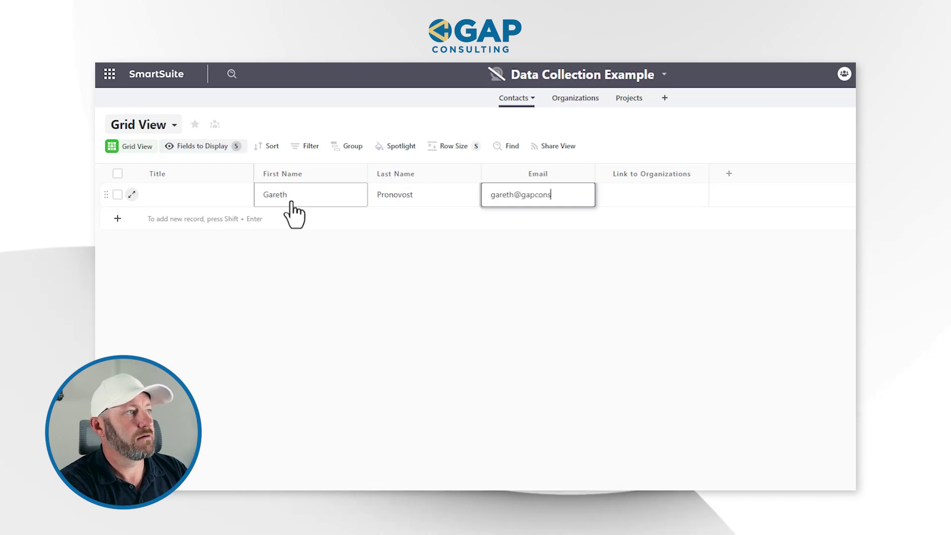
Re-save the Title setting so the new contact's title fills in.
click(188, 174)
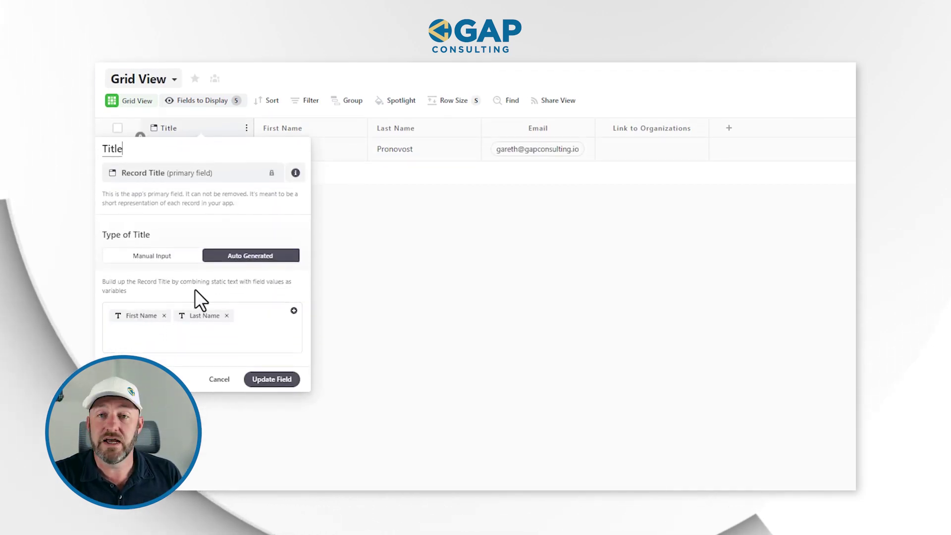
click(267, 380)
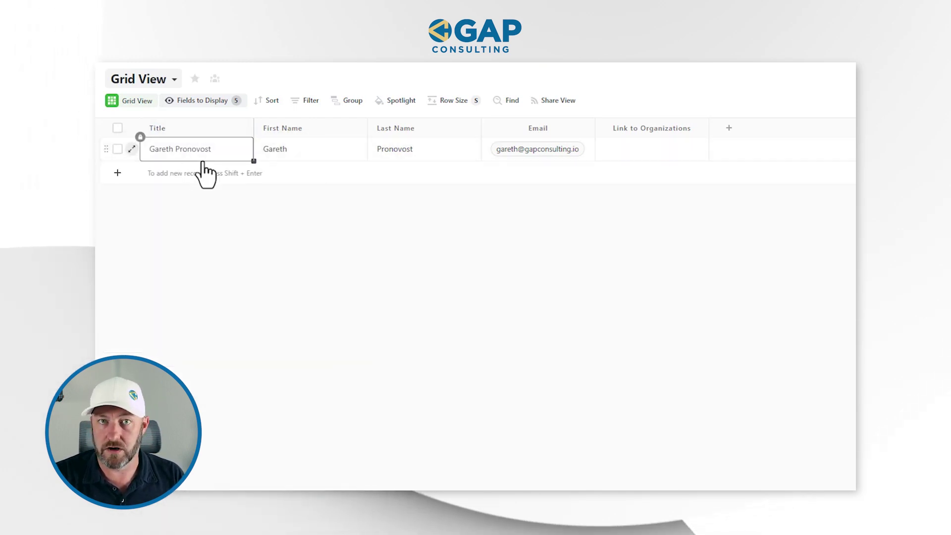
click(637, 147)
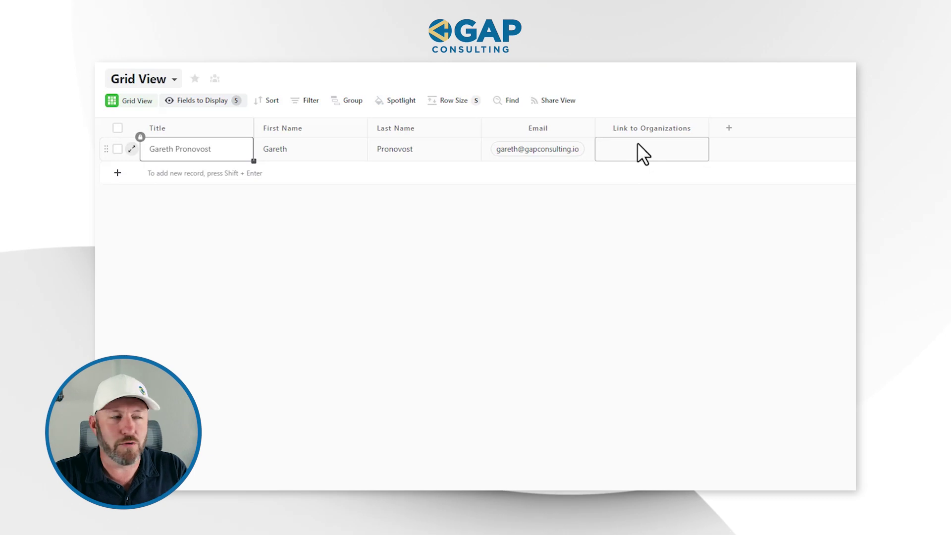
scroll(570, 95, up, 2)
click(606, 195)
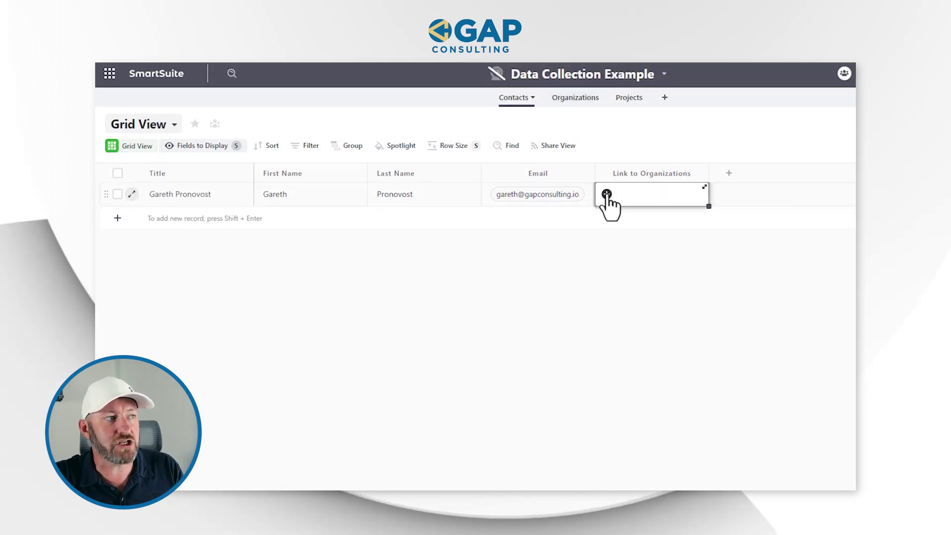
click(576, 99)
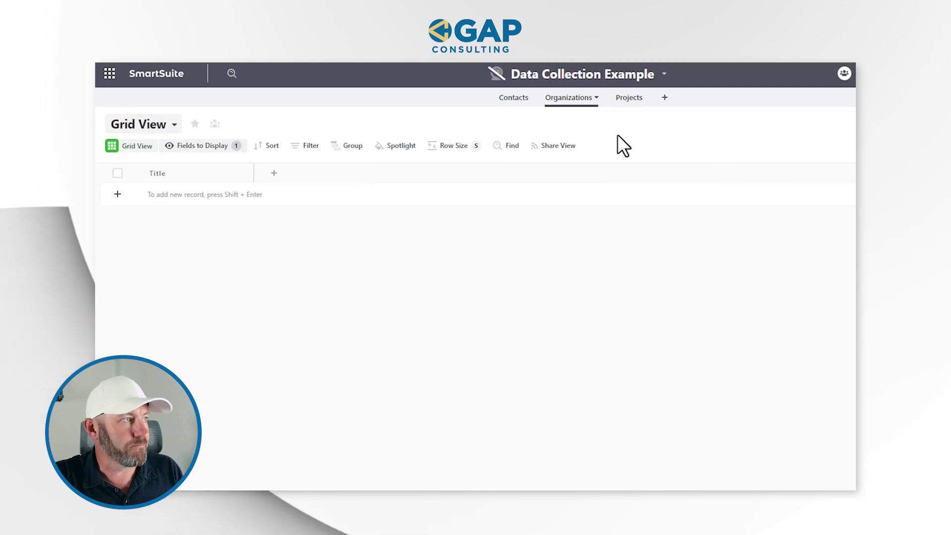
Add a Text field named 'Name of Org' to Organizations.
click(274, 173)
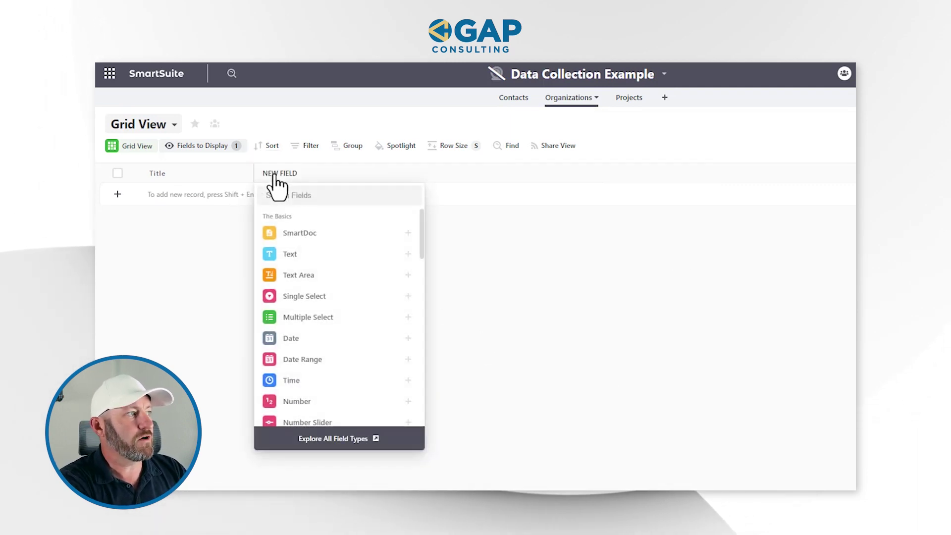
mouse_move(318, 266)
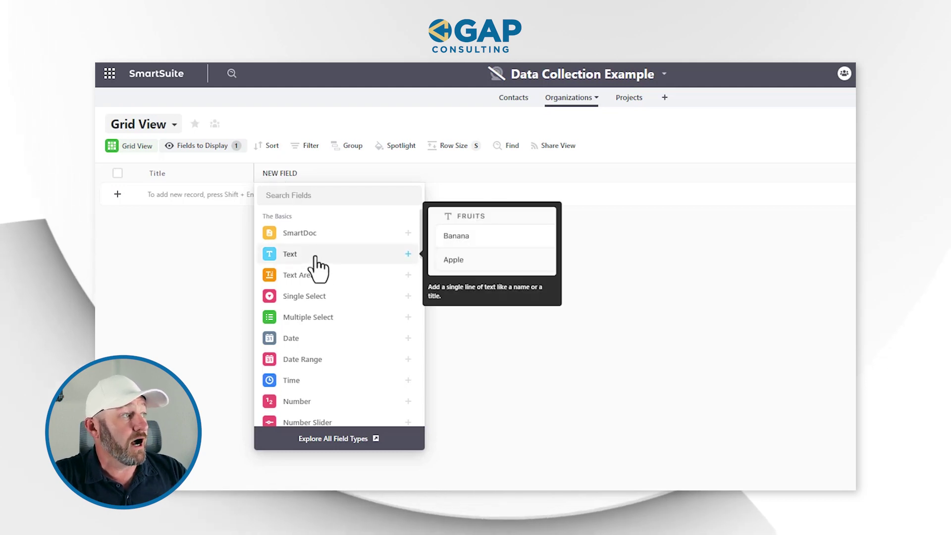
click(315, 258)
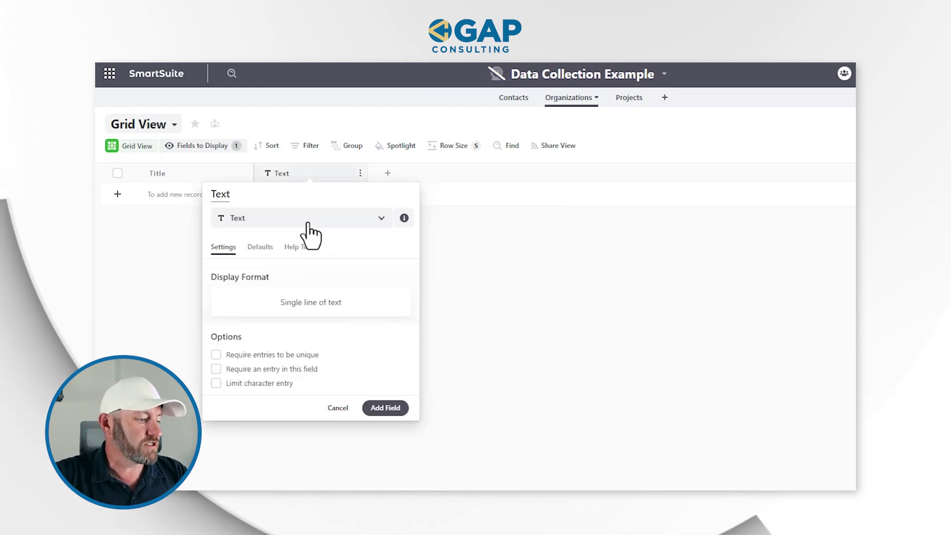
text(Name of Org)
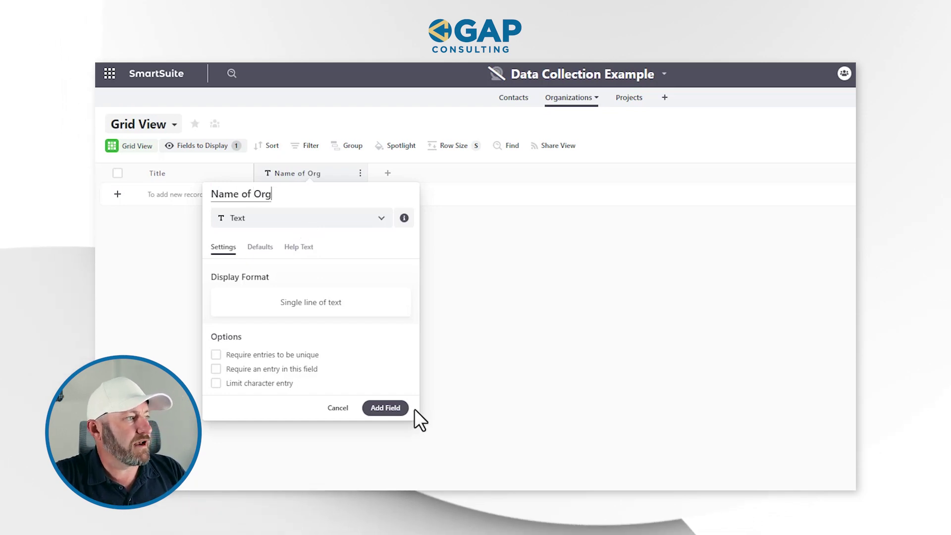
click(389, 408)
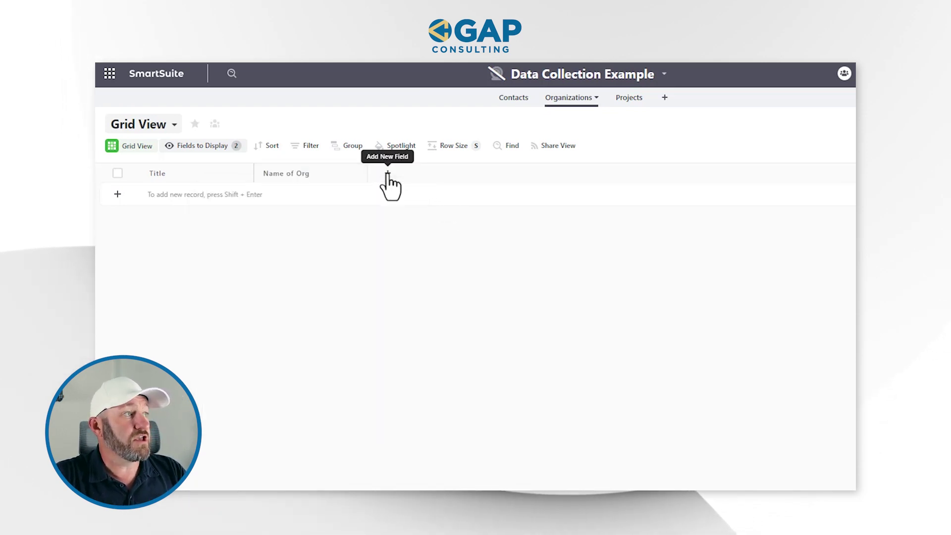
Add a Link field named 'Website Link' to Organizations.
click(387, 174)
text(link)
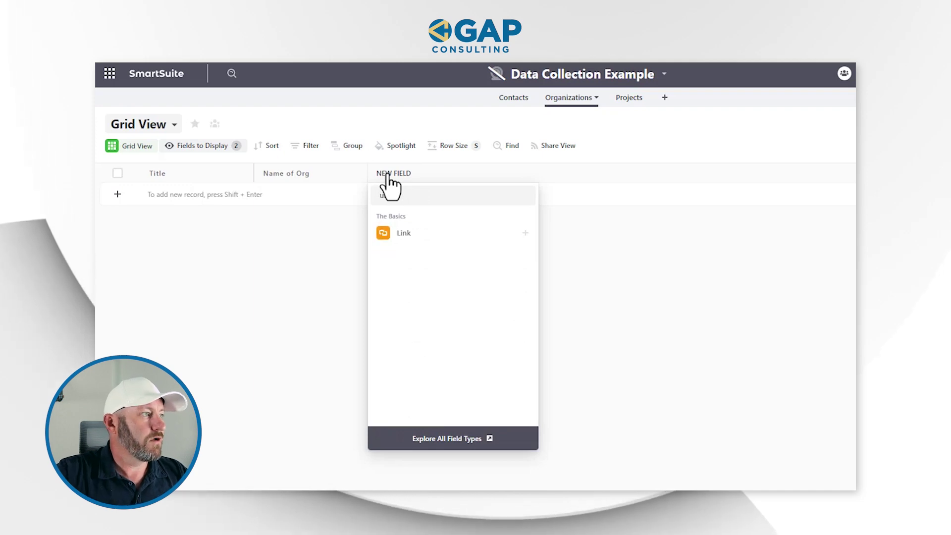
click(430, 236)
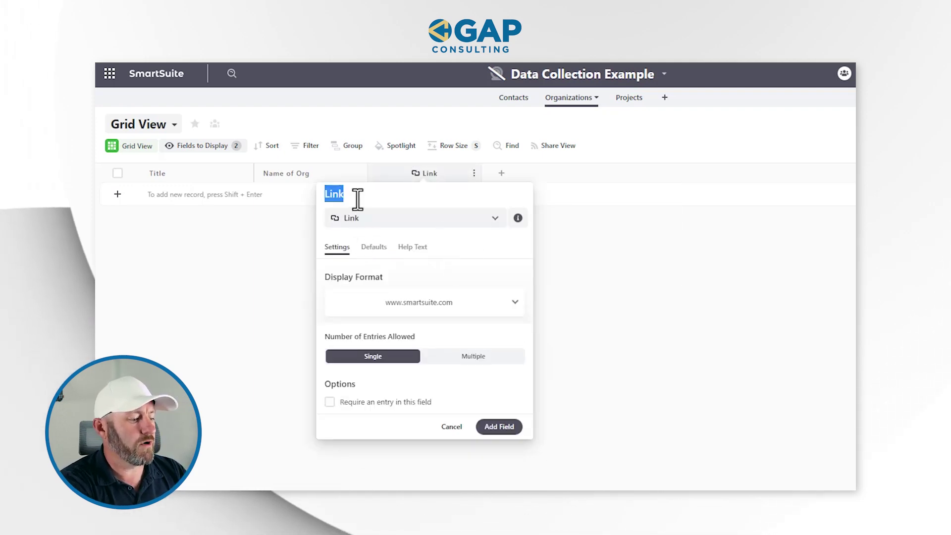
text(WEb)
key(BackSpace)
key(BackSpace)
text(ebsite)
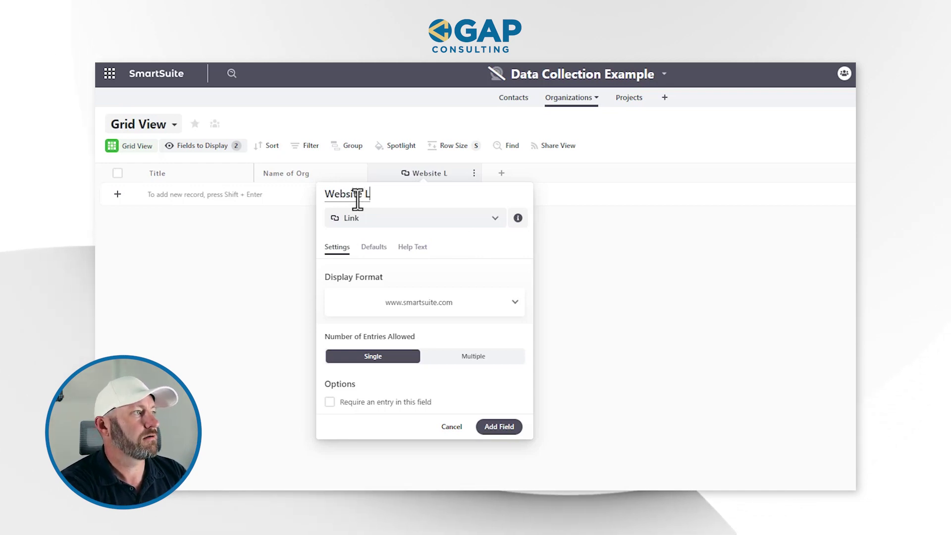
click(502, 426)
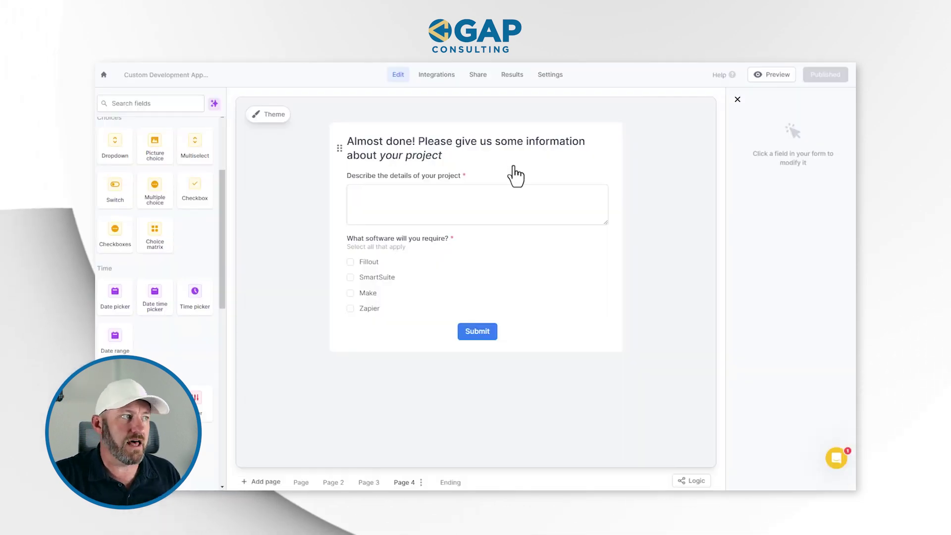
click(364, 484)
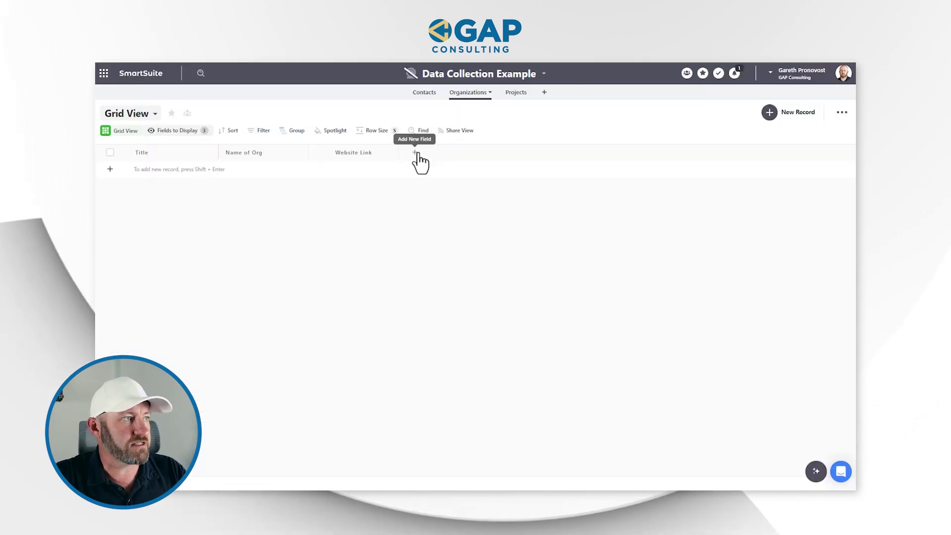
click(418, 155)
Add a Text Area field named 'Business Description' to Organizations.
text(tex)
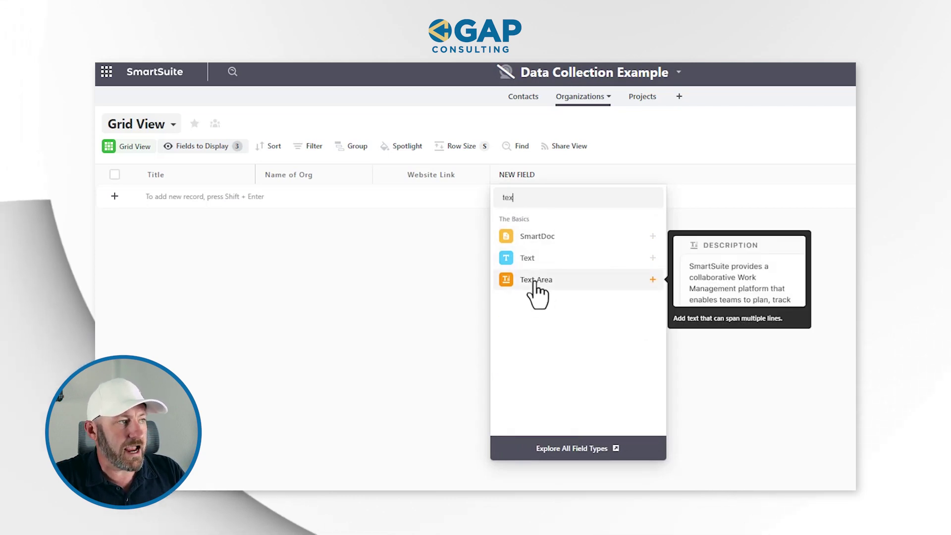
click(539, 287)
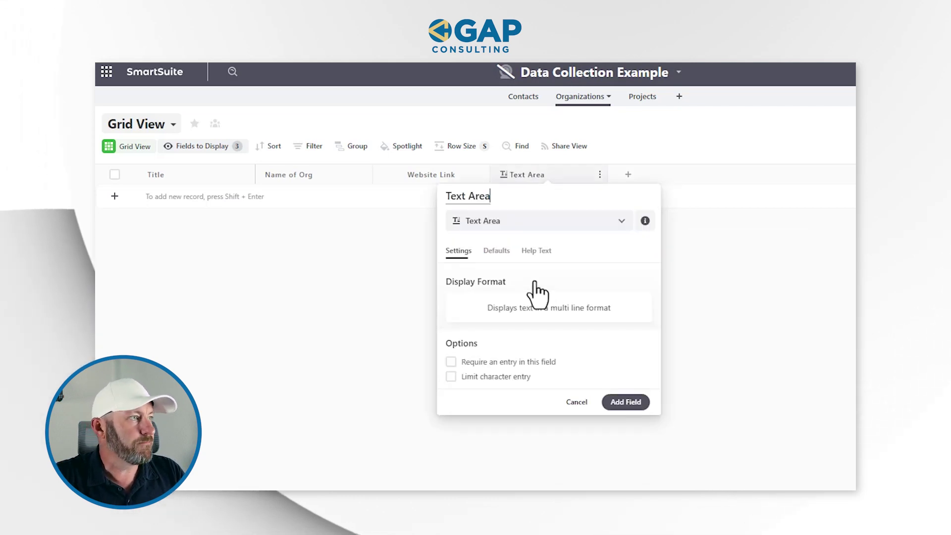
triple_click(496, 200)
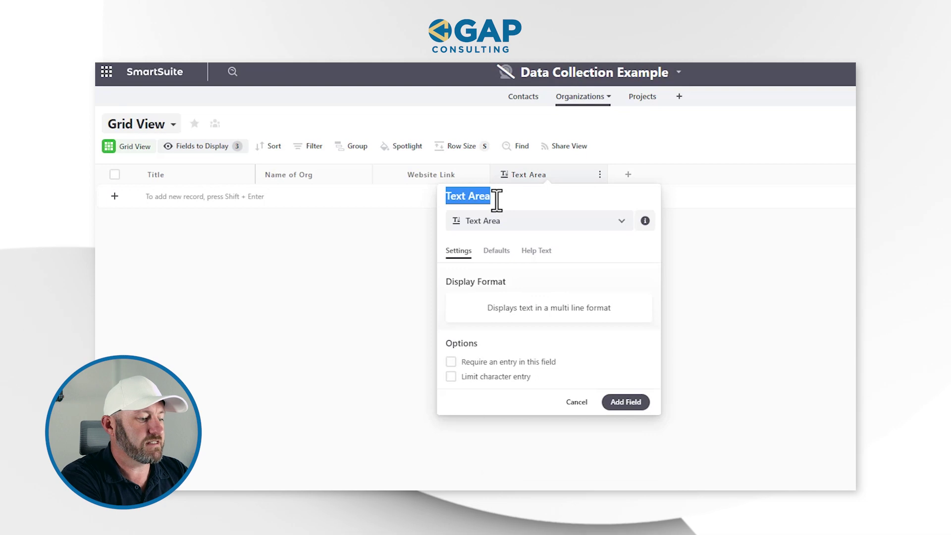
text(Business Description)
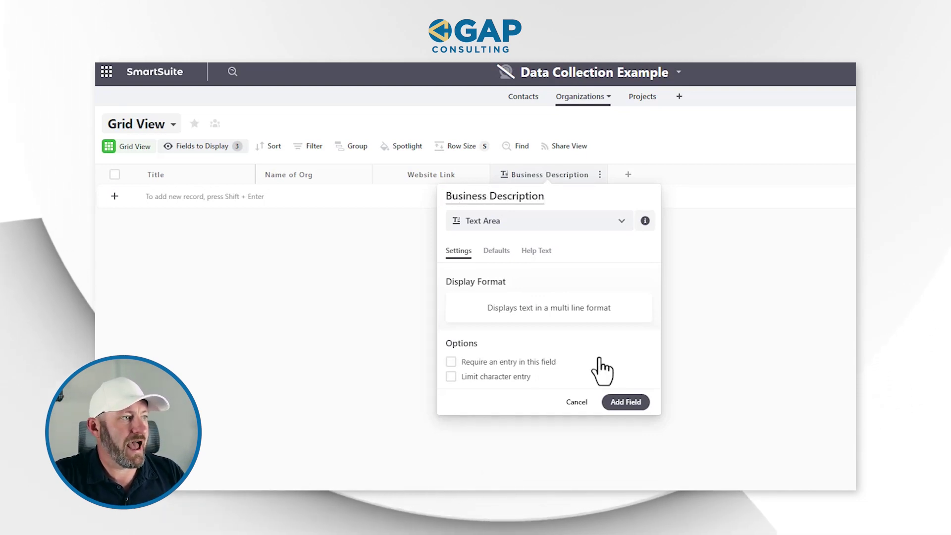
click(625, 402)
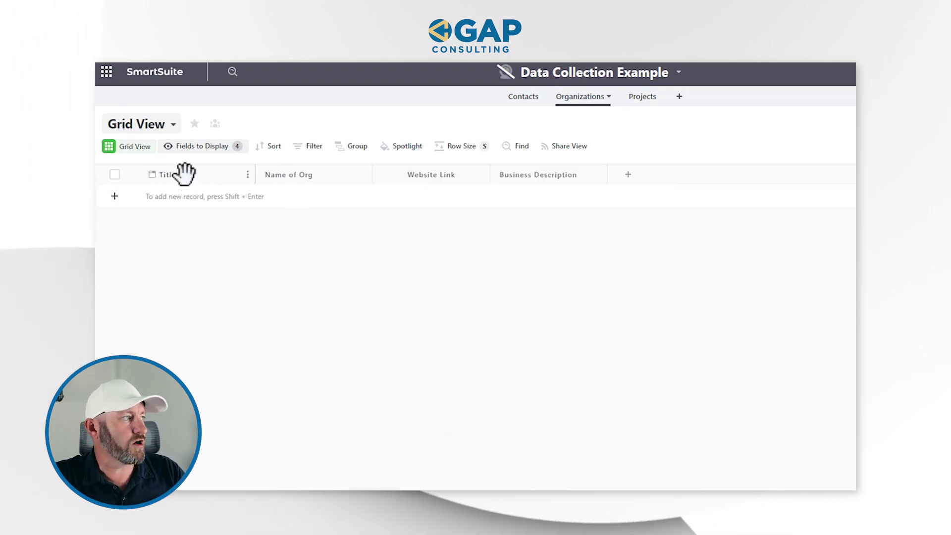
click(183, 168)
Switch the Organizations Title to Auto Generated, built from the Name of Org variable.
click(254, 307)
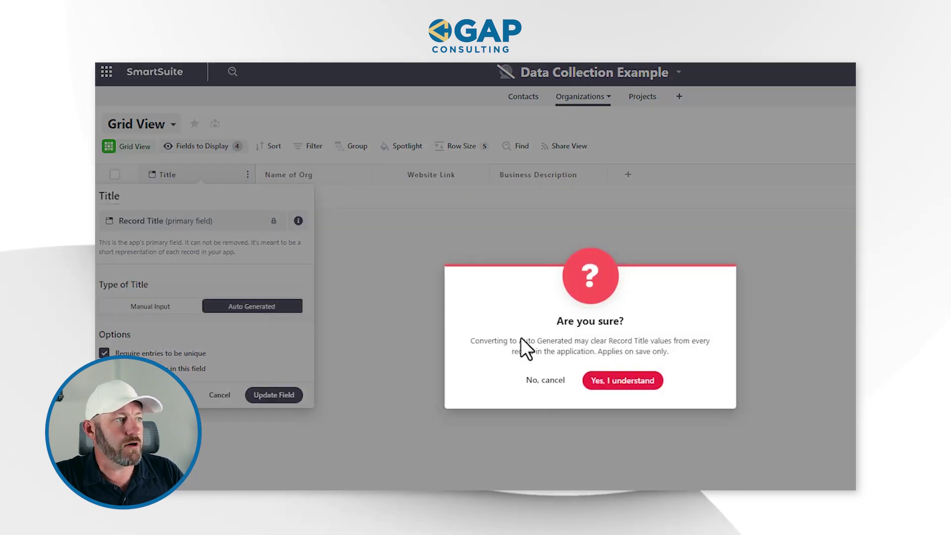
click(619, 381)
scroll(255, 312, down, 2)
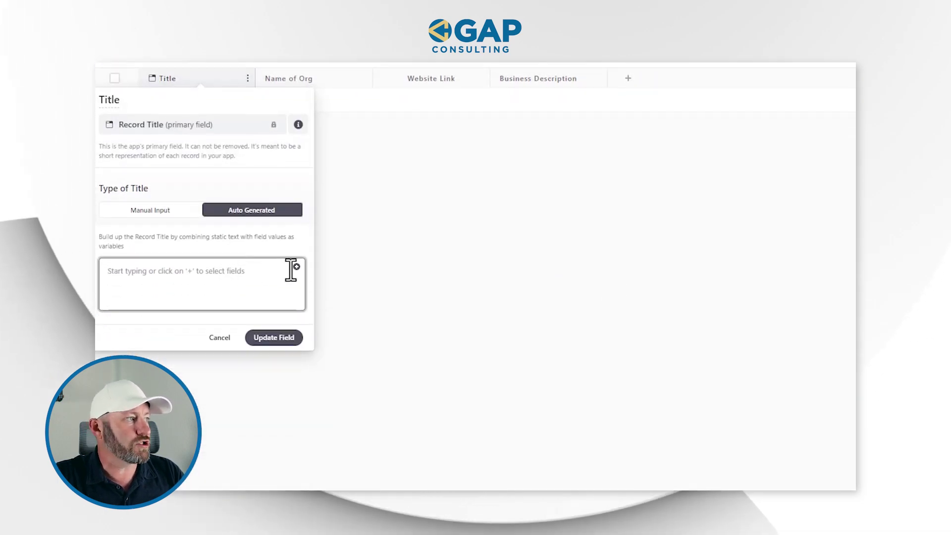
click(297, 268)
text(na)
click(319, 336)
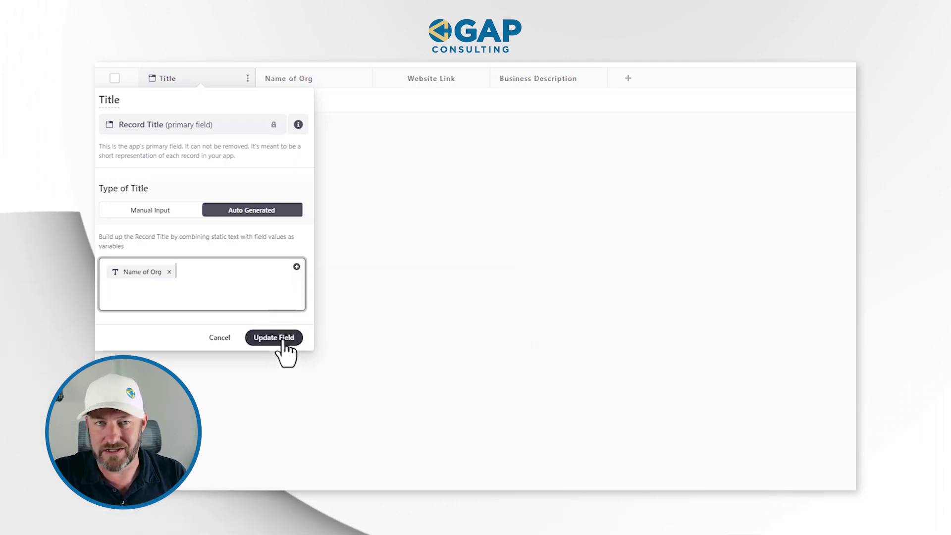
click(286, 342)
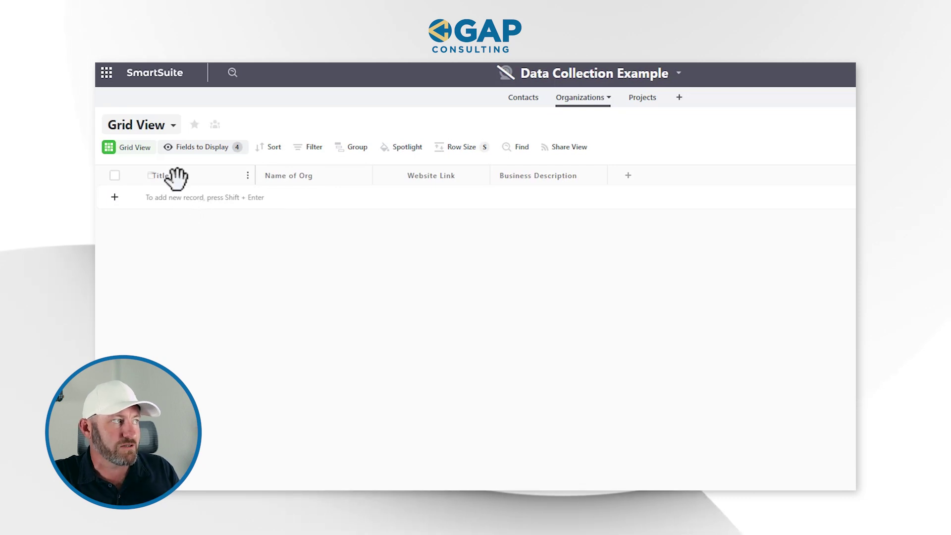
Enter 'GAP Consulting' as a new organization record's Name of Org.
click(269, 198)
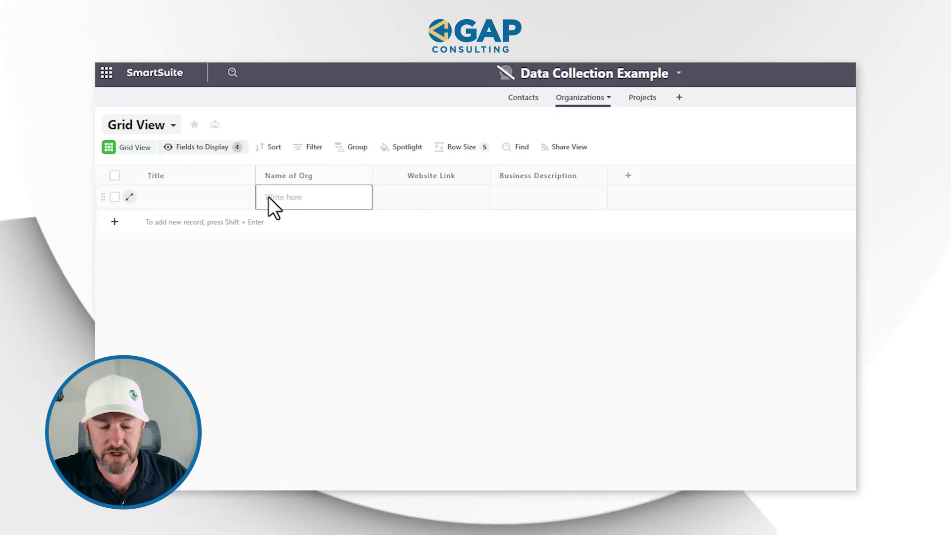
text(GAP C)
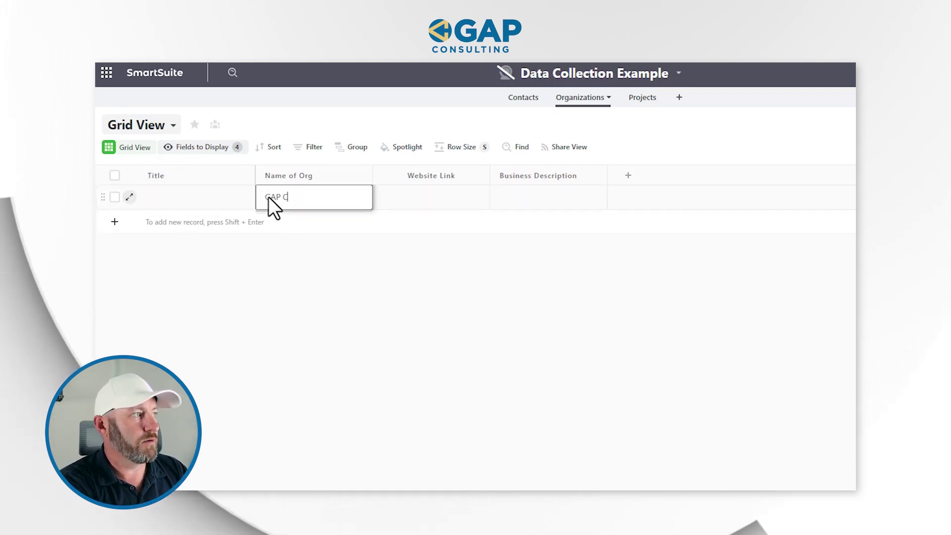
text(onsulting)
key(Return)
click(222, 196)
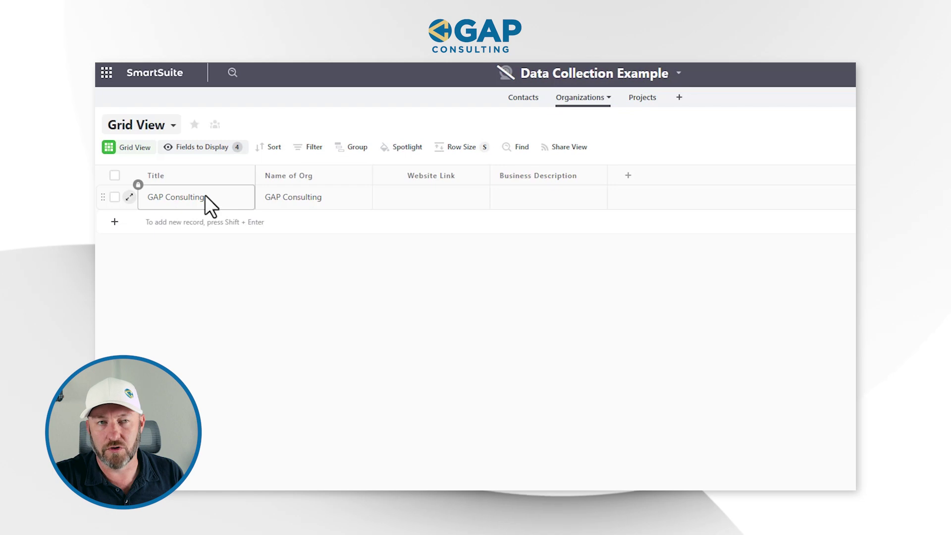
click(417, 198)
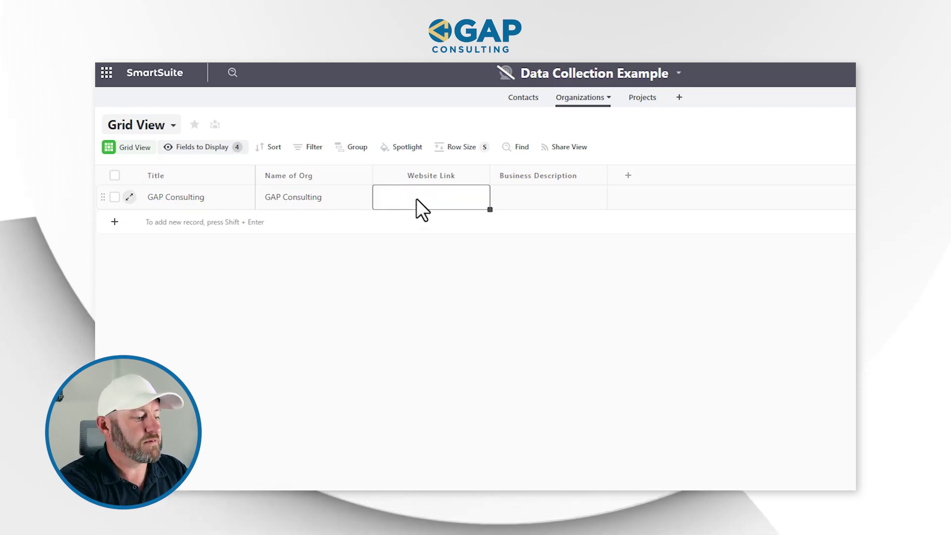
text(https:)
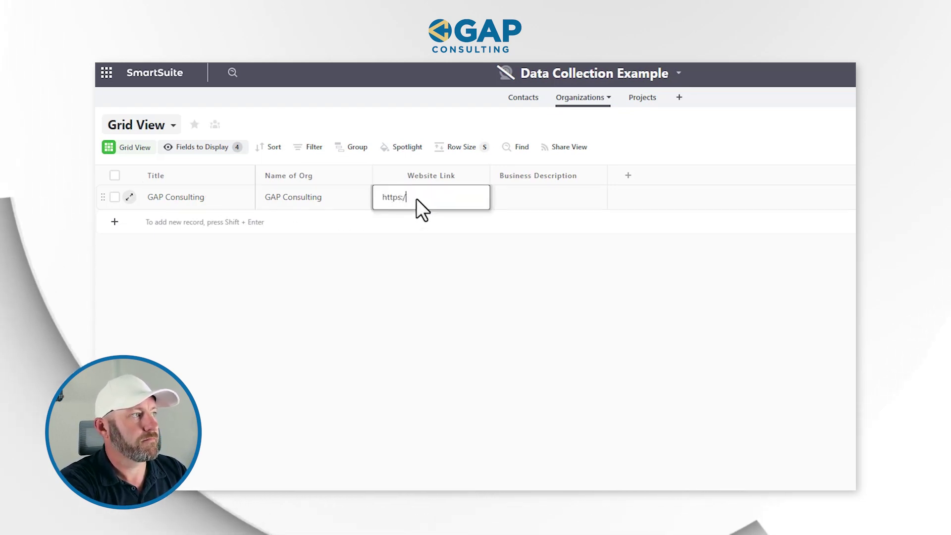
text(//gapconsulting.io)
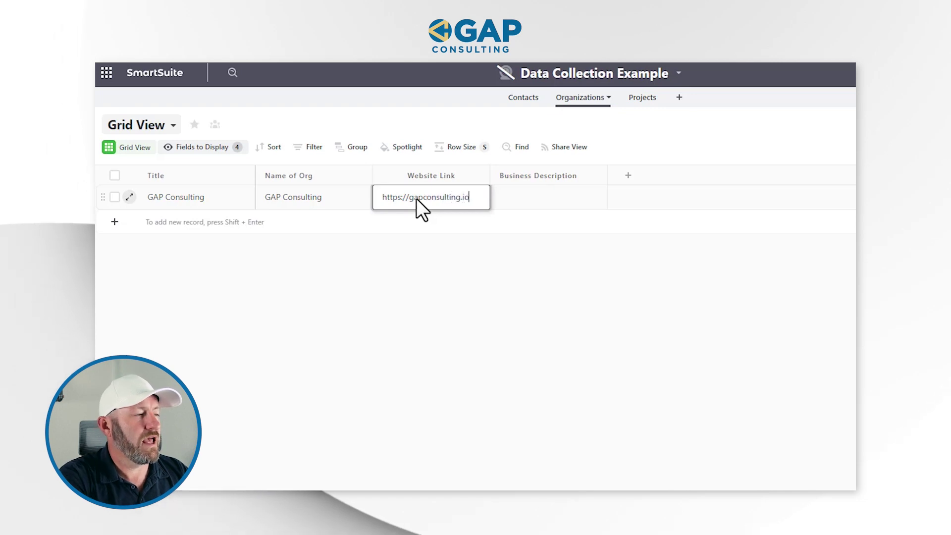
key(Tab)
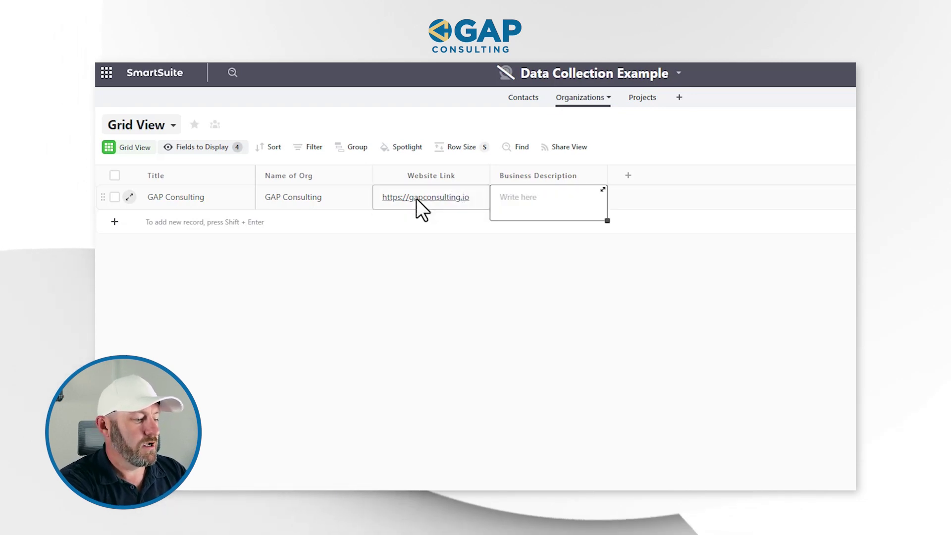
text(we build cool )
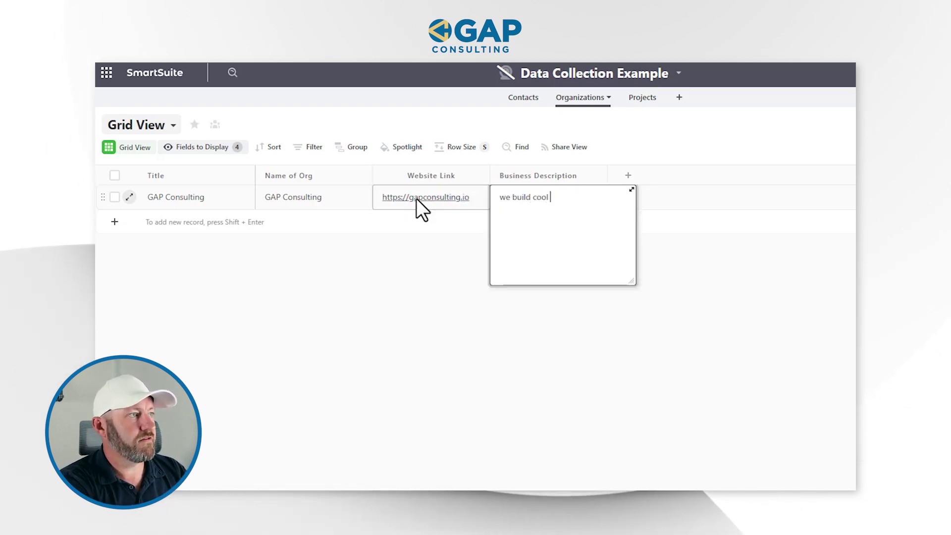
text(stuff in no-code)
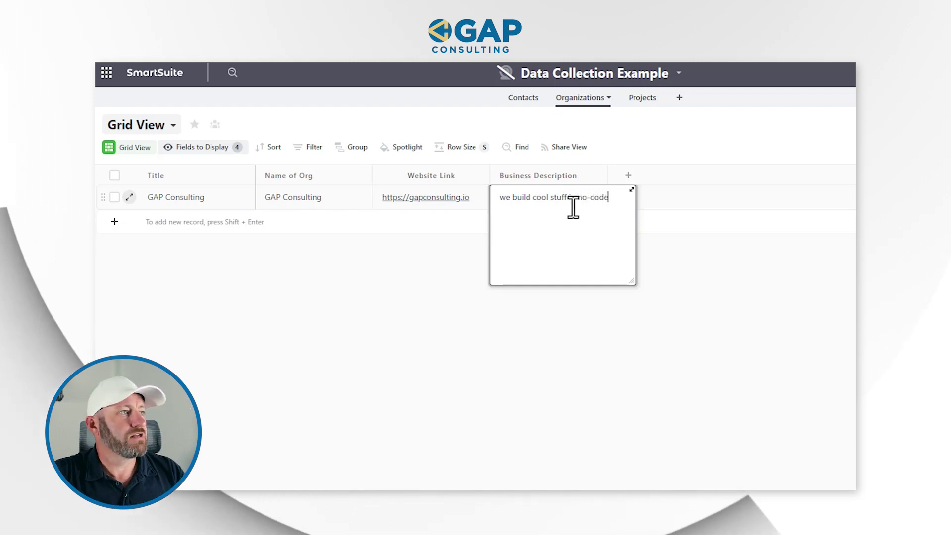
click(565, 350)
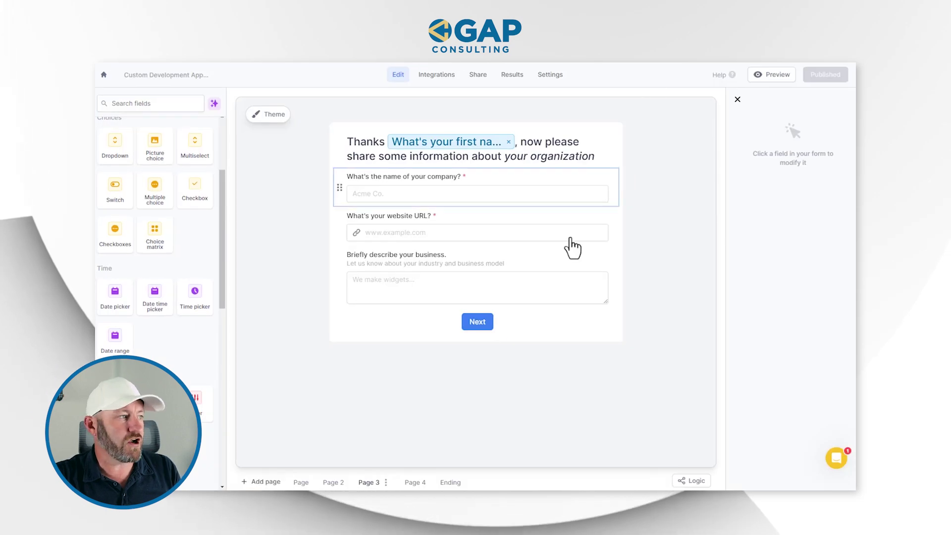
View Page 4 of the Fillout form, which asks for the project details.
click(415, 483)
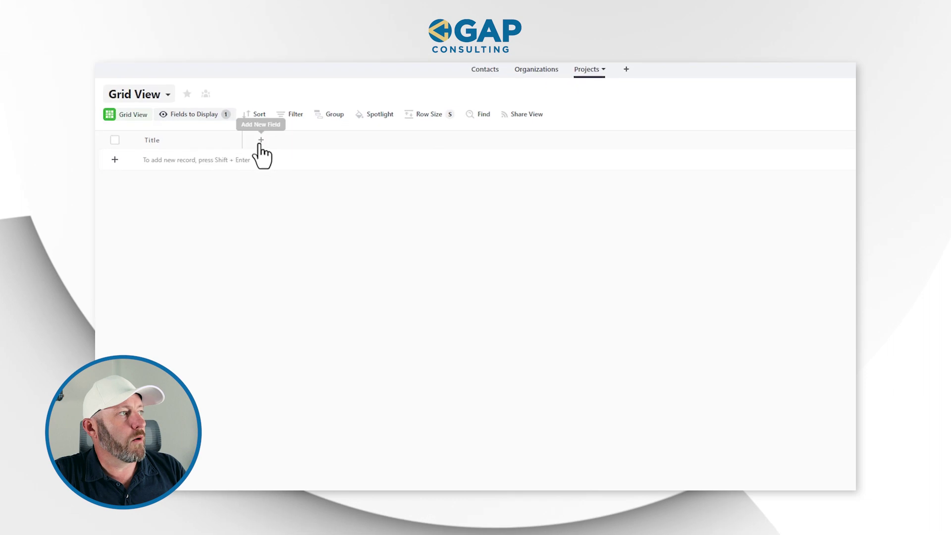
Add a multi-line Text Area field named Details to the Projects app.
click(256, 143)
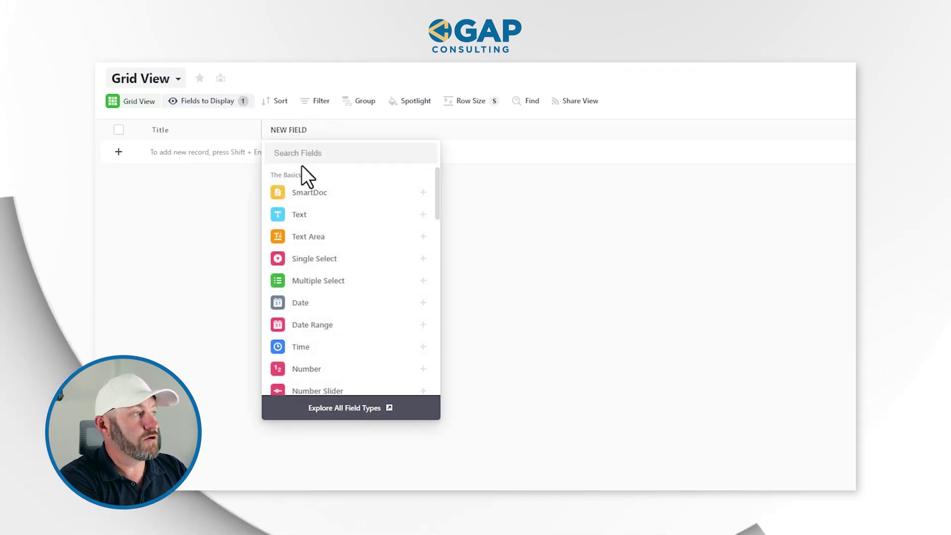
text(t Are)
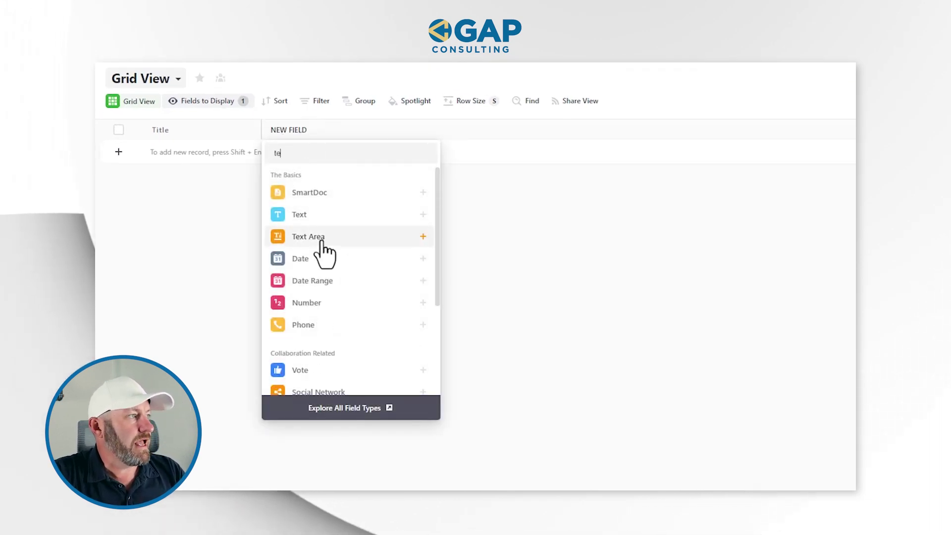
click(322, 237)
key(ctrl+a)
text(De)
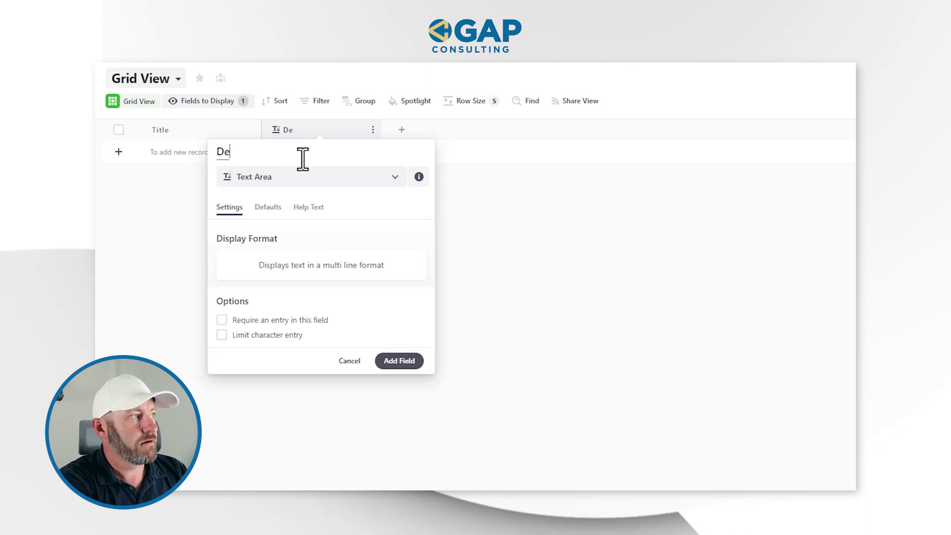
text(tails)
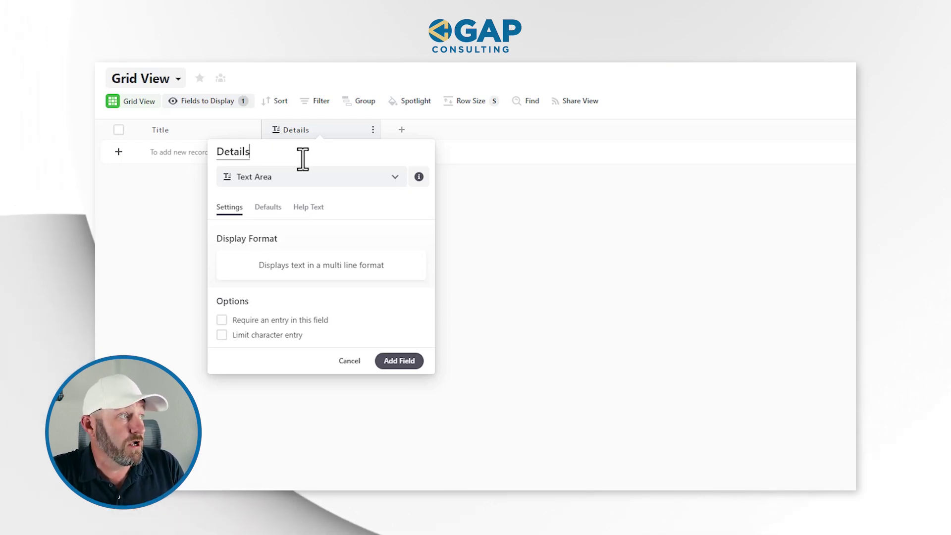
click(403, 361)
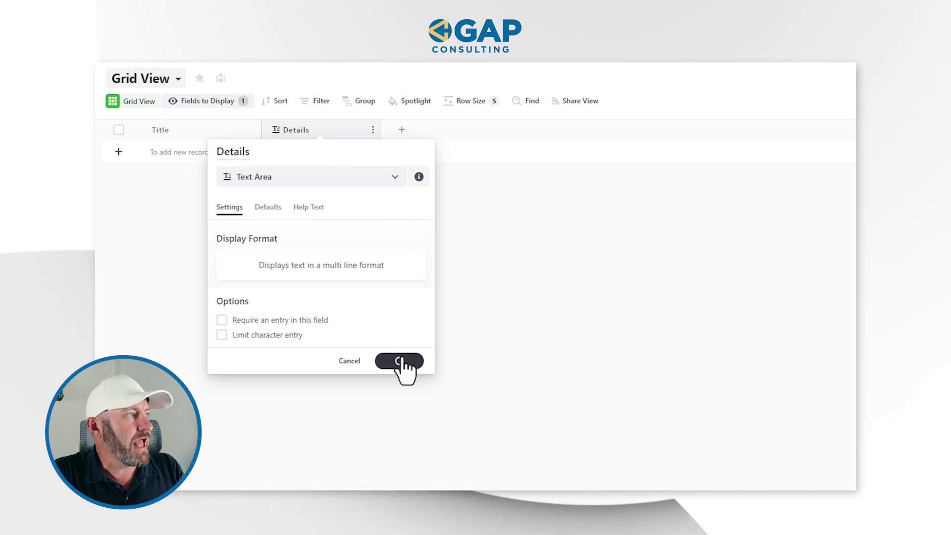
click(402, 130)
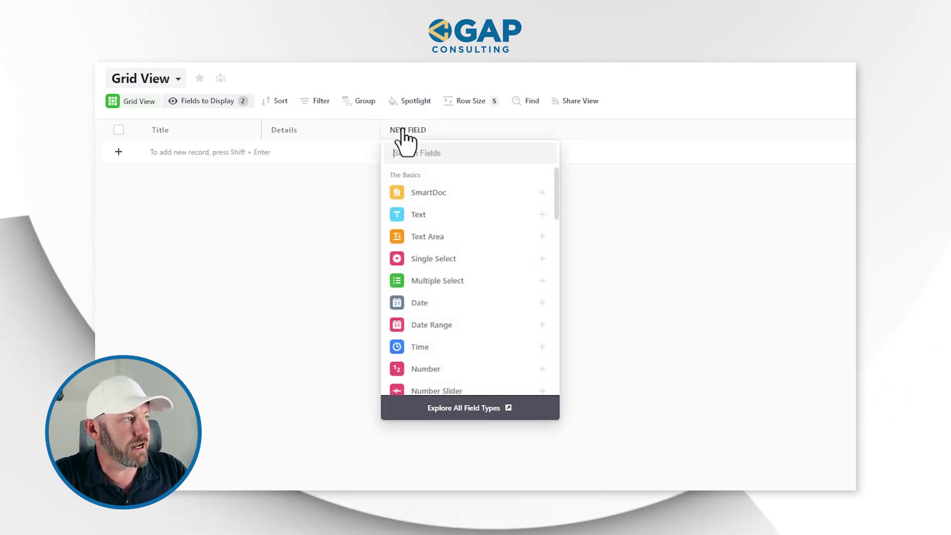
Make the new field a Multiple Select with choices Fillout, SmartSuite, Make and Zapier.
text(mu)
click(448, 196)
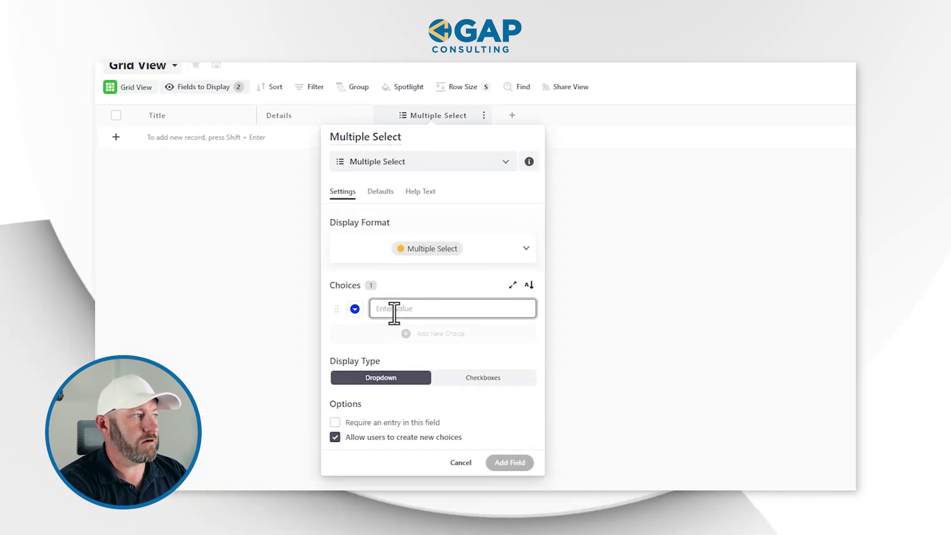
text(Fil)
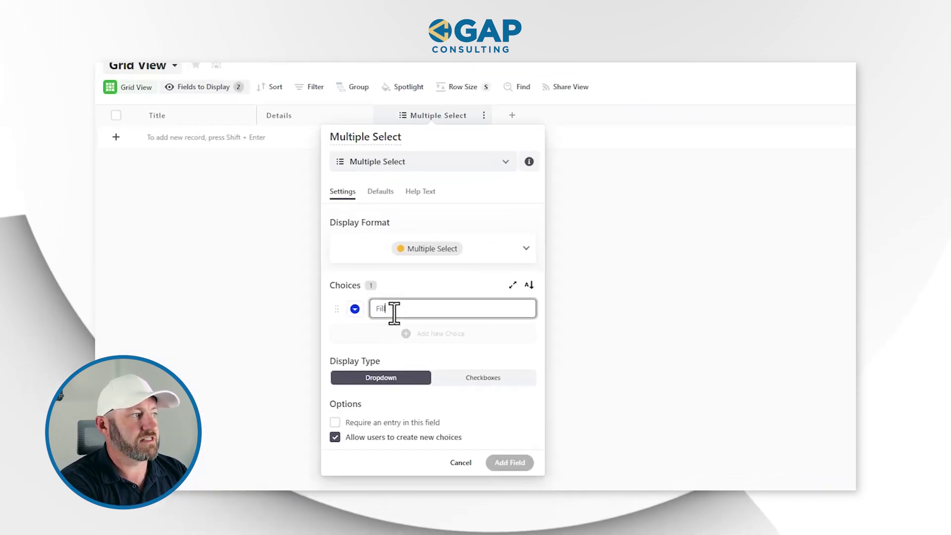
text(lout)
key(Return)
text(SmartS)
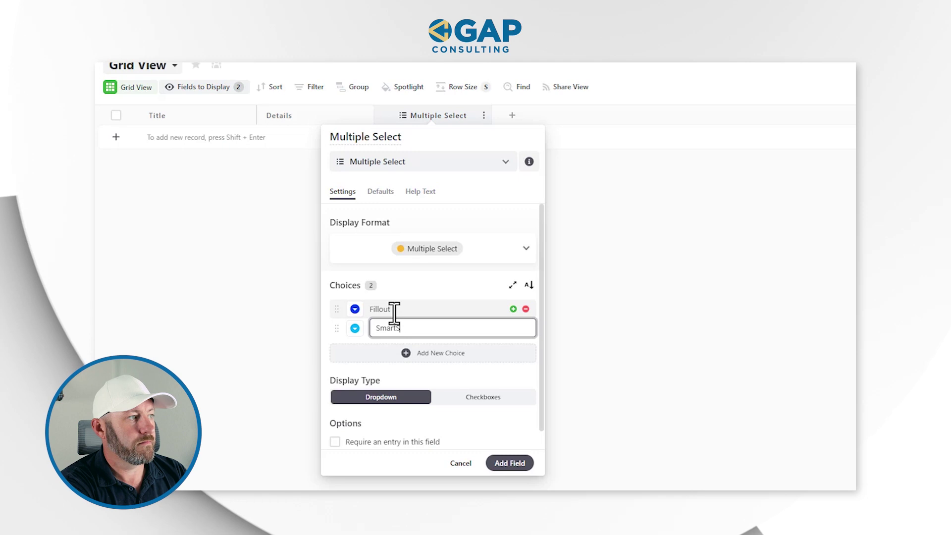
text(uite)
key(Return)
text(Make)
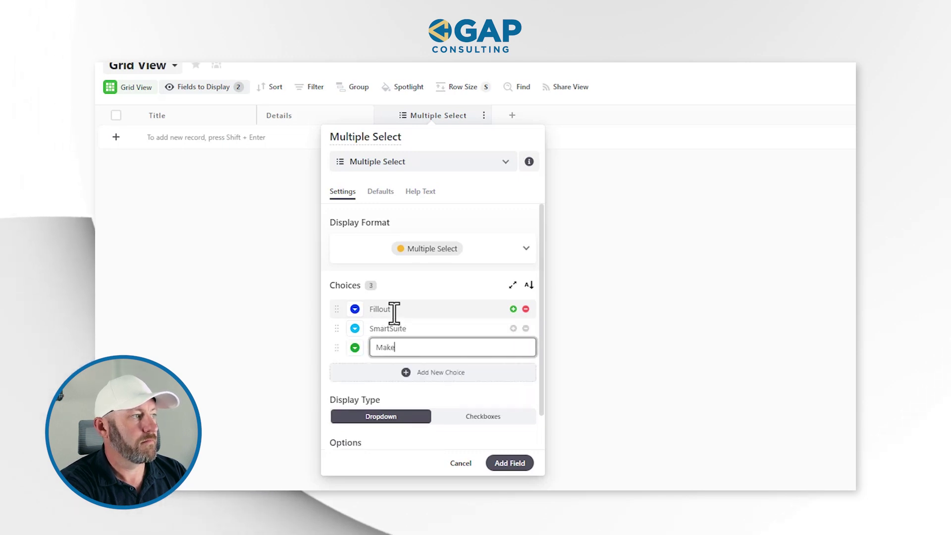
key(Return)
text(Zapier)
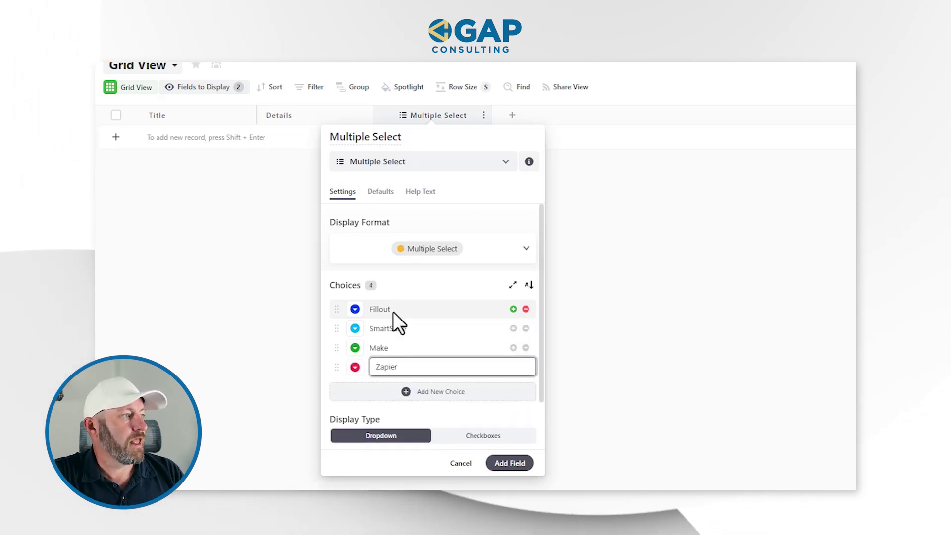
Colour Make violet and Zapier orange, then save the Multiple Select field.
click(354, 367)
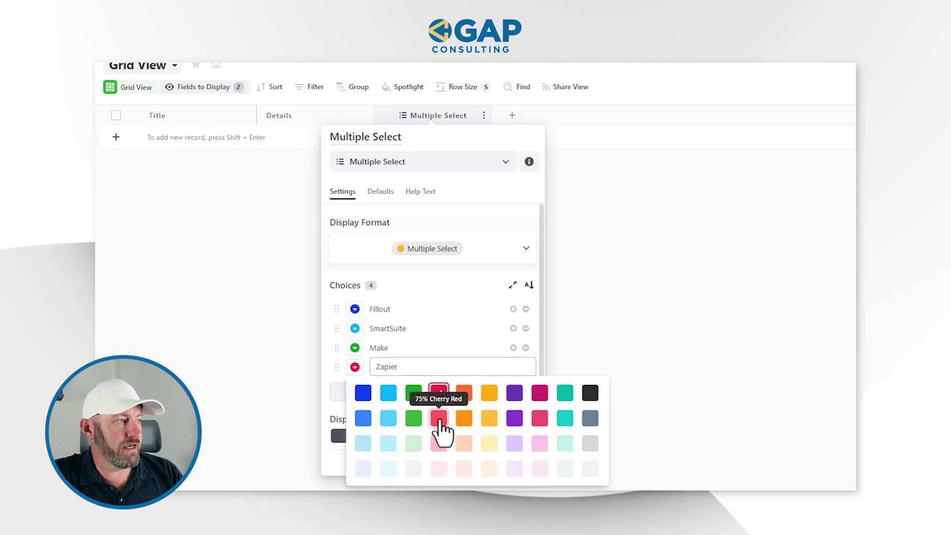
click(440, 420)
click(355, 348)
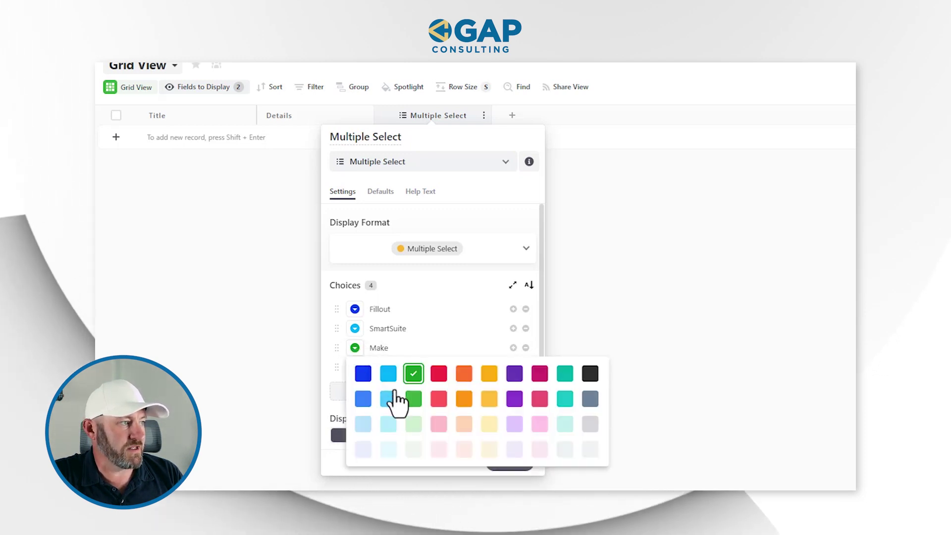
click(515, 398)
click(355, 367)
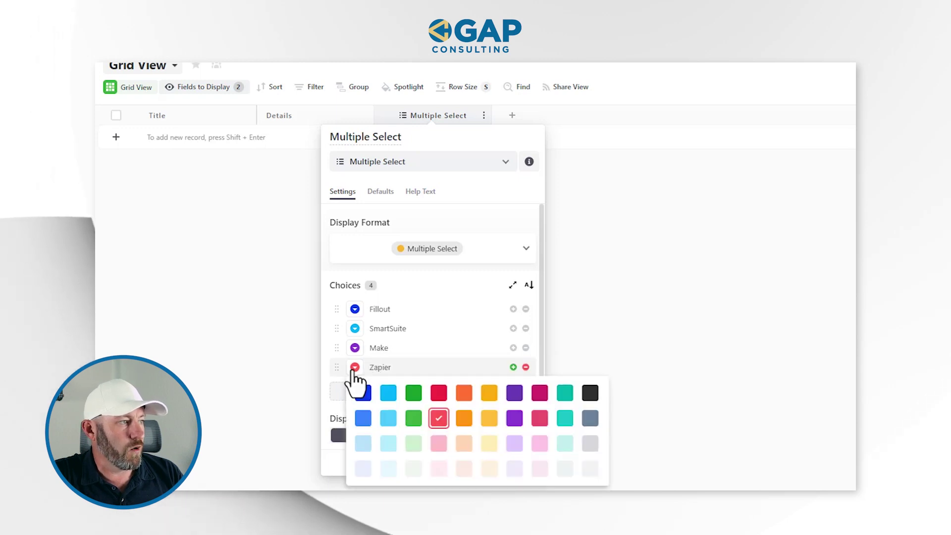
click(464, 418)
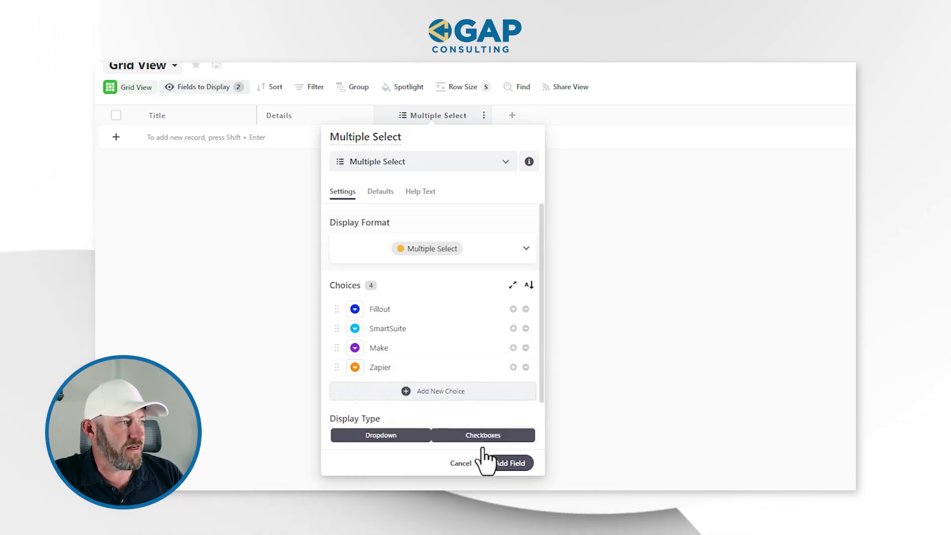
click(504, 468)
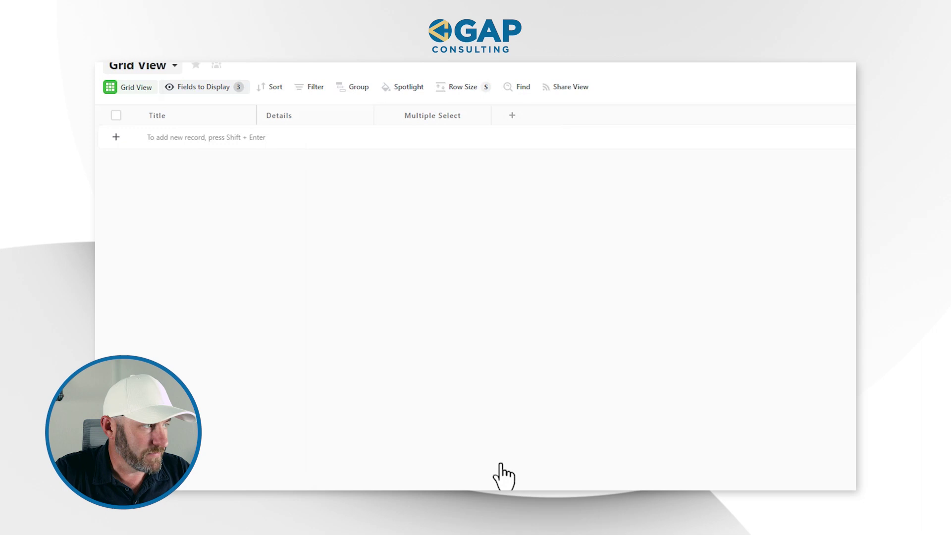
scroll(405, 235, up, 2)
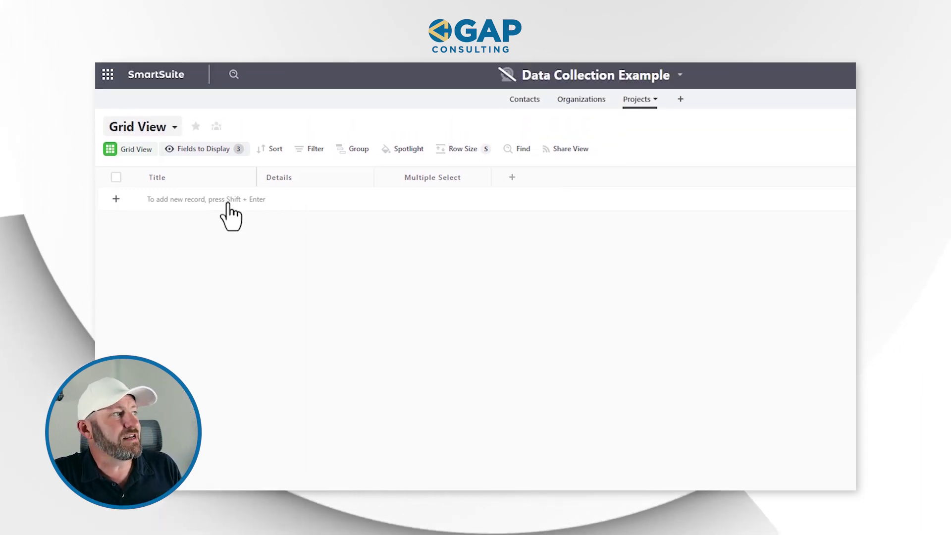
click(175, 178)
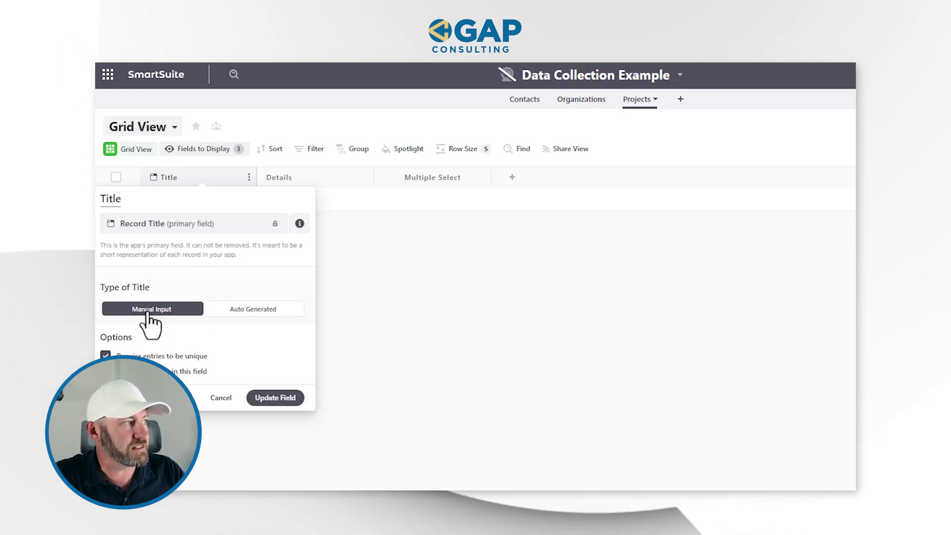
click(139, 372)
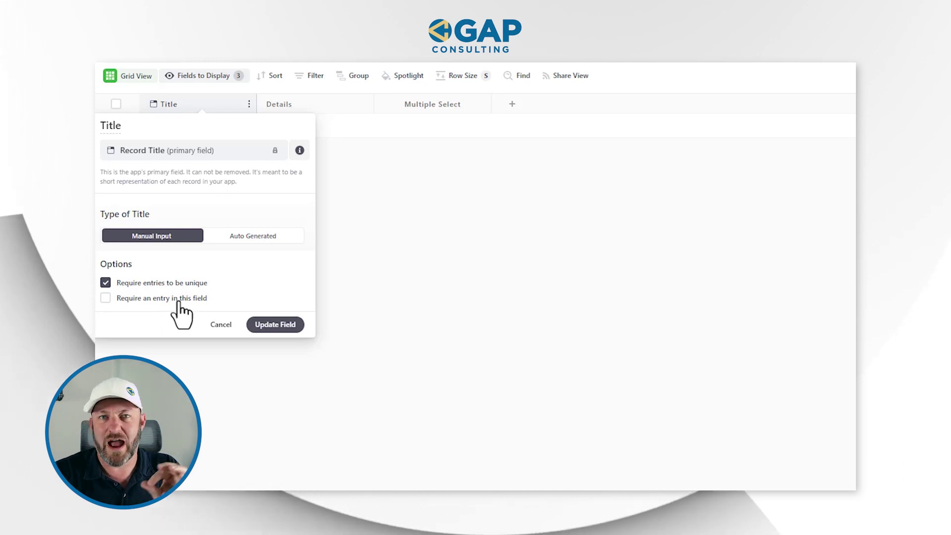
click(271, 326)
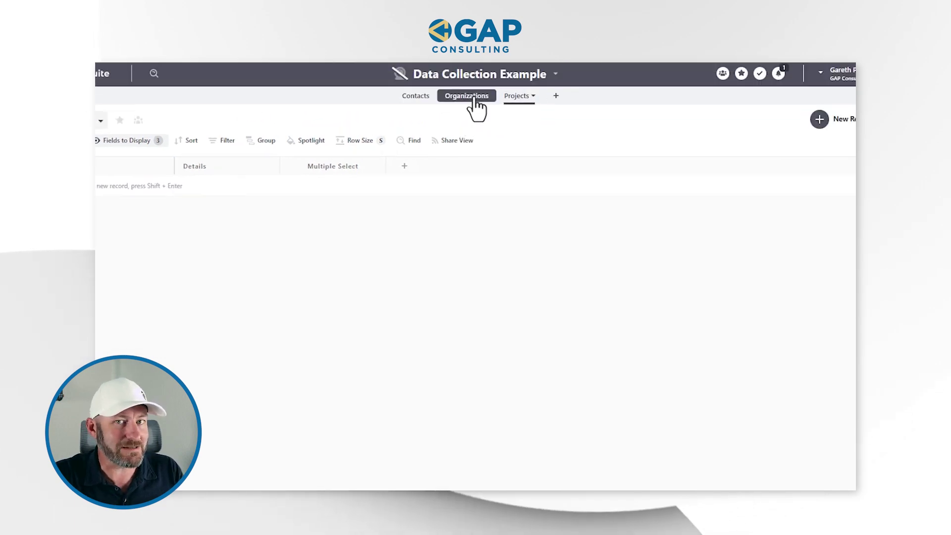
In Organizations, add a Linked Record field named Projects that links to the Projects app.
click(471, 99)
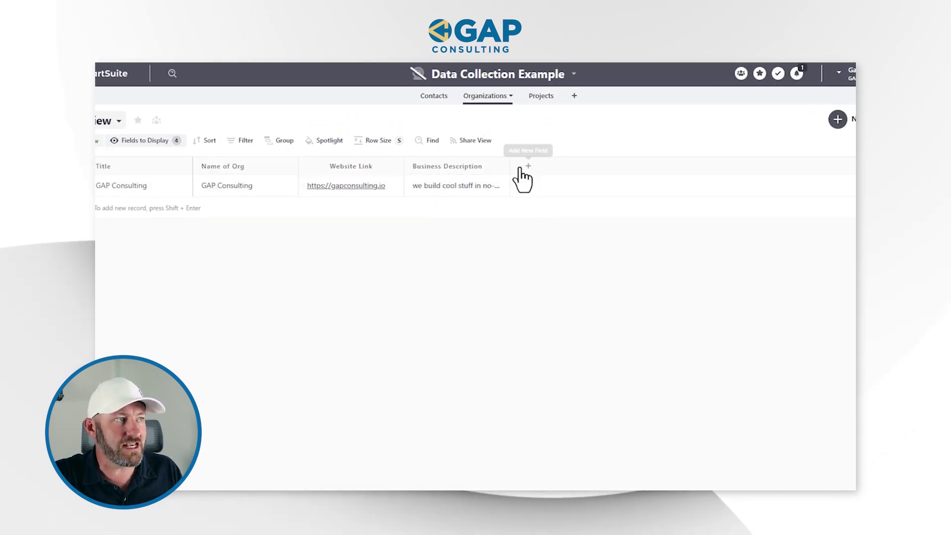
click(578, 171)
mouse_move(596, 232)
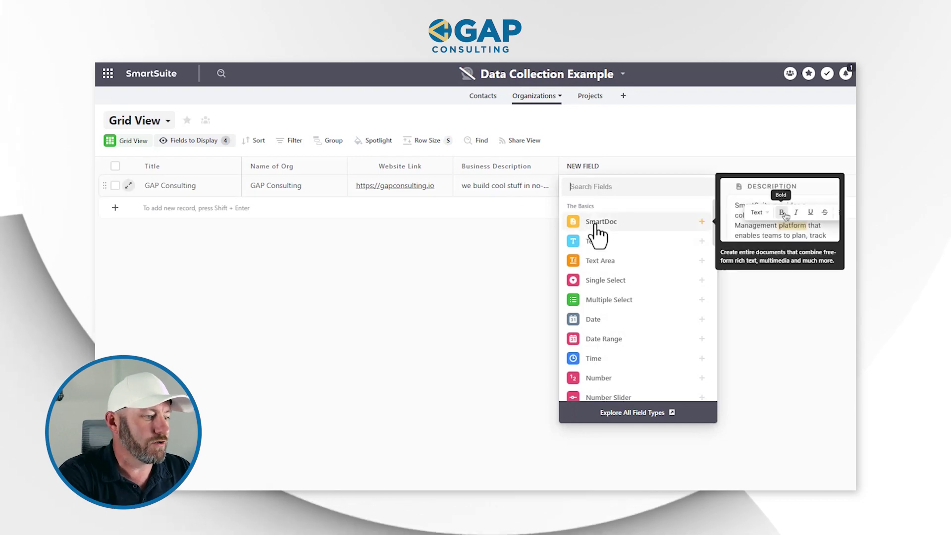
text(linn)
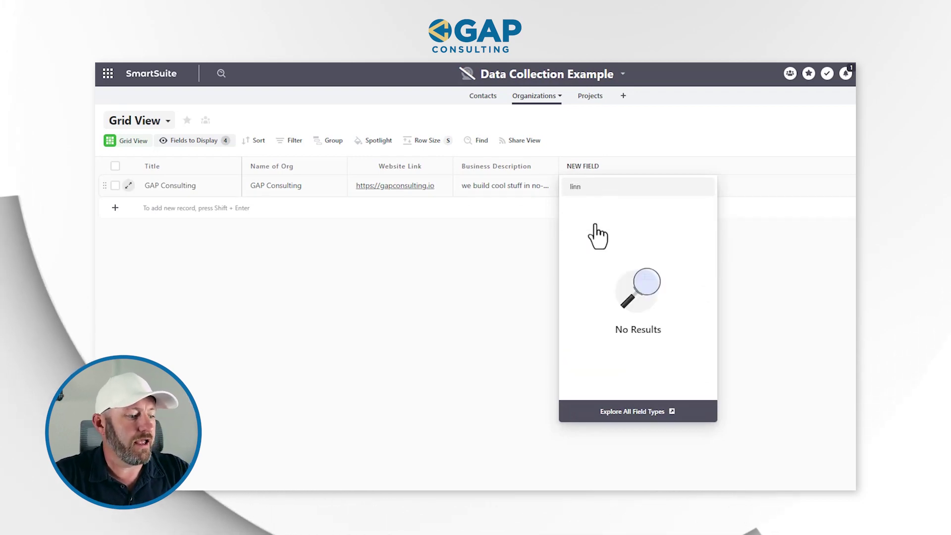
key(BackSpace)
text(k)
click(601, 241)
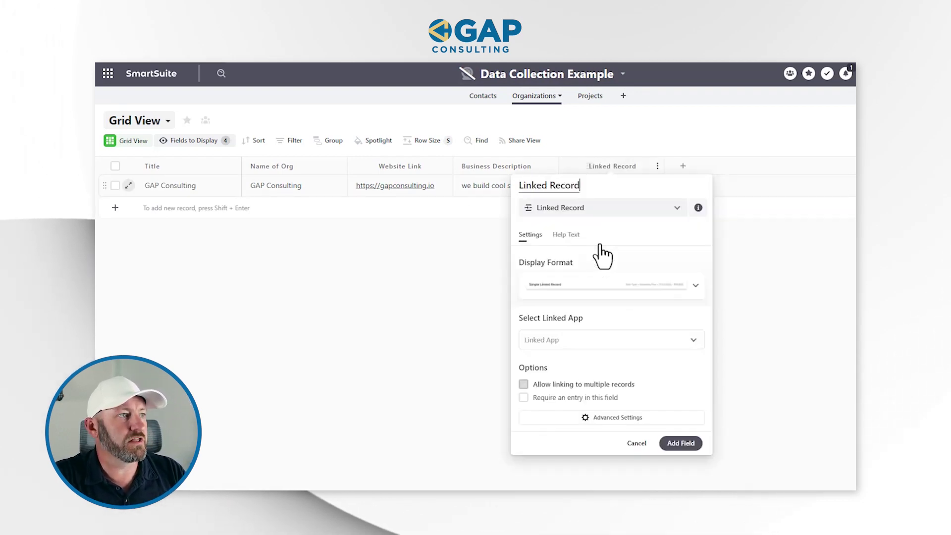
triple_click(585, 187)
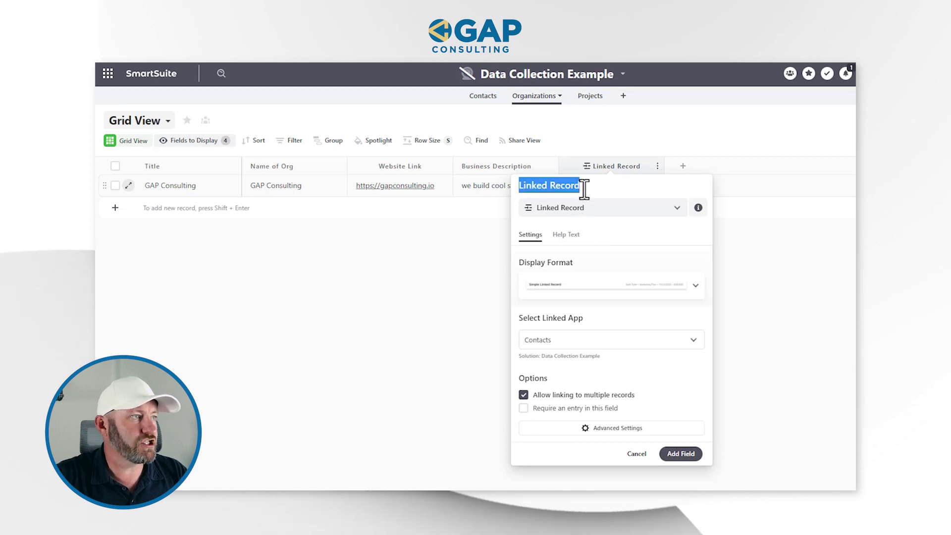
text(Projects)
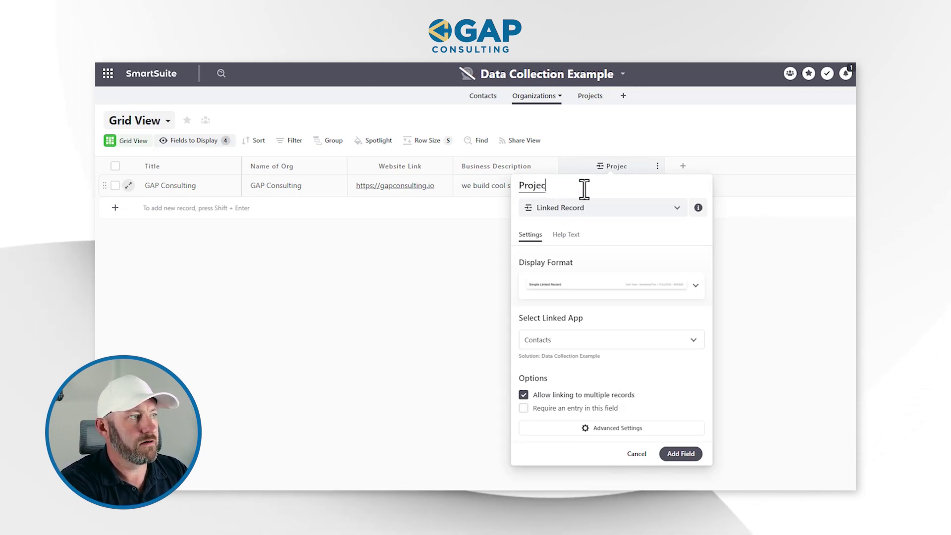
click(577, 341)
click(564, 426)
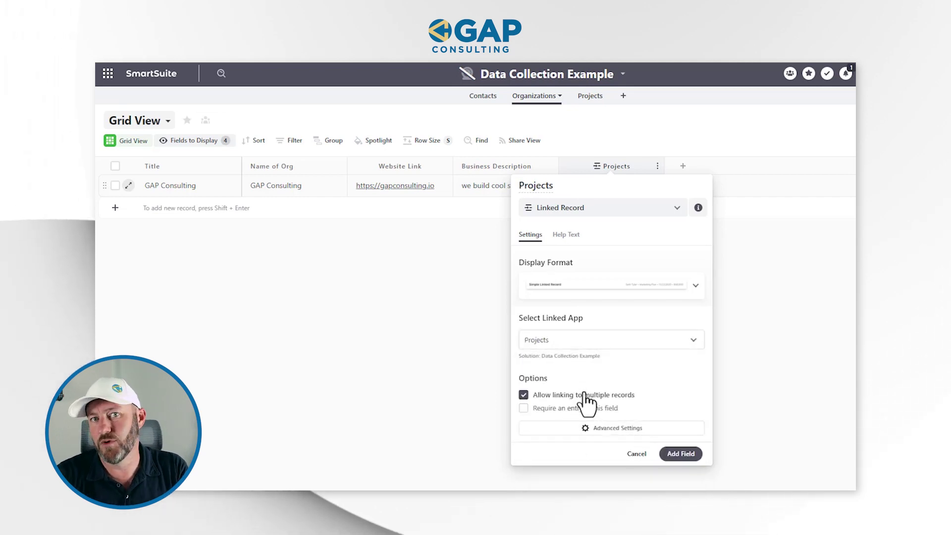
click(681, 454)
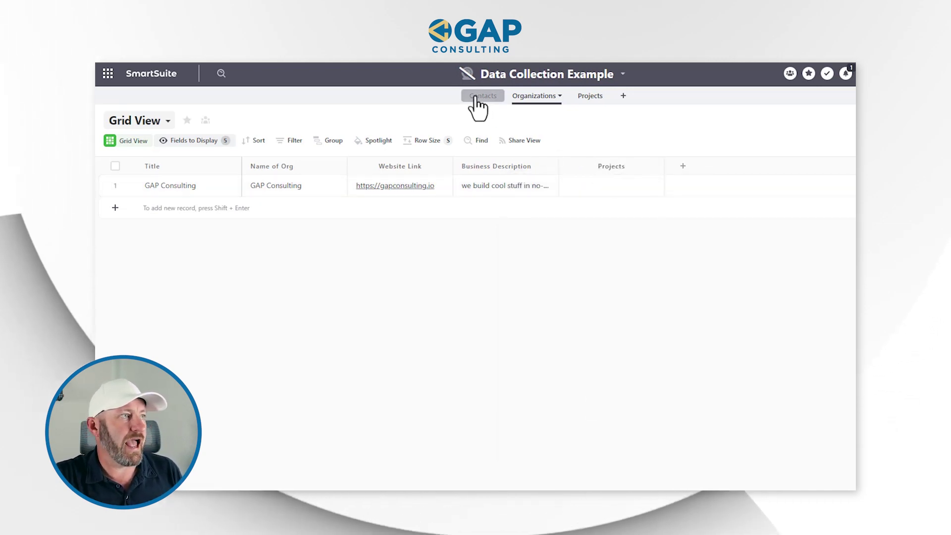
Show the Link to Contacts column and move it left of the Projects column.
click(214, 143)
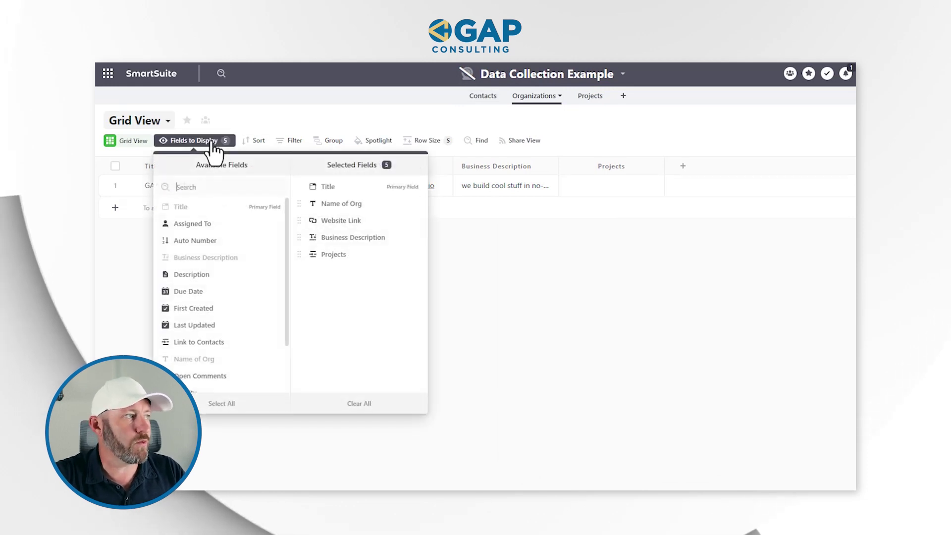
click(229, 342)
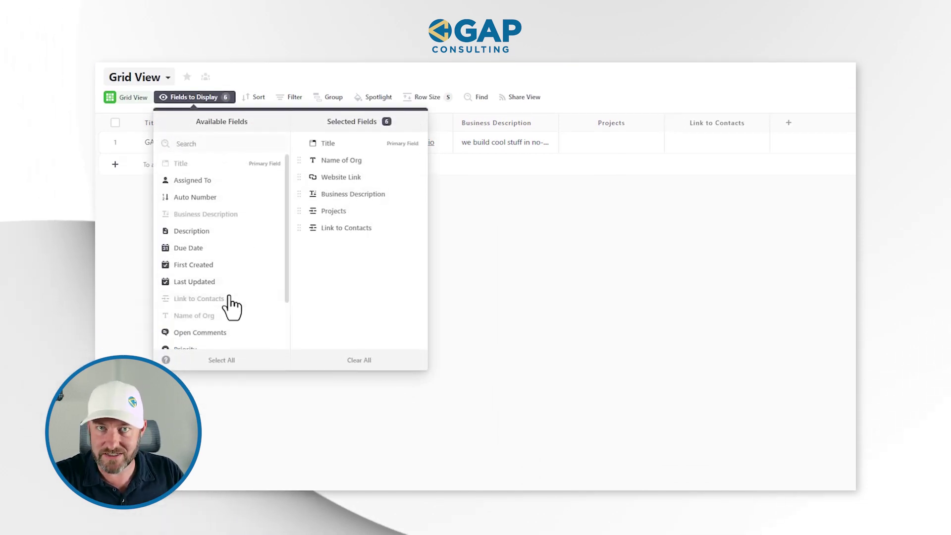
click(693, 142)
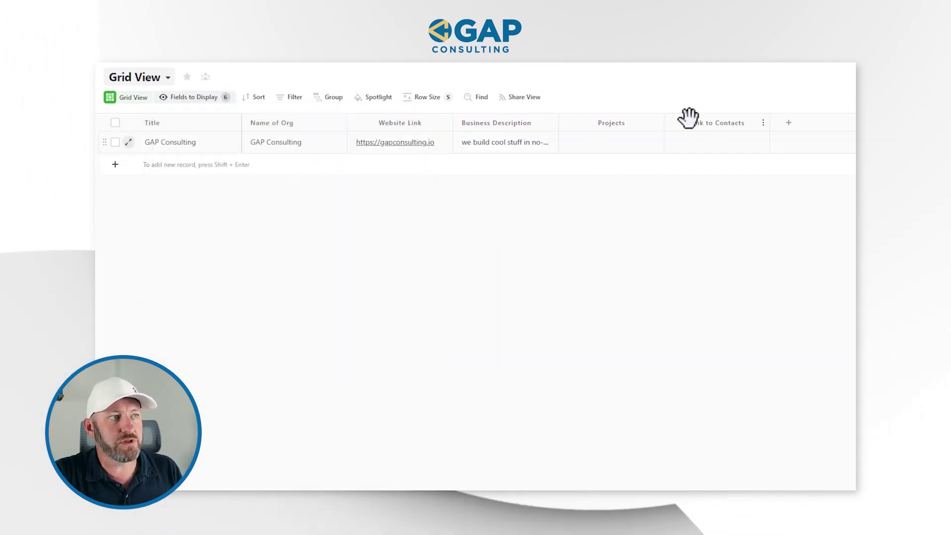
drag(718, 122, 580, 121)
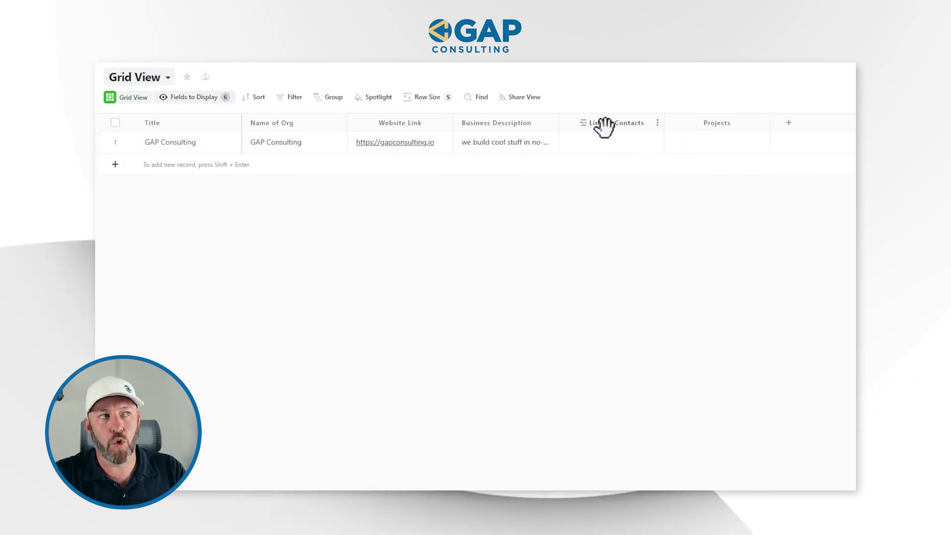
click(625, 147)
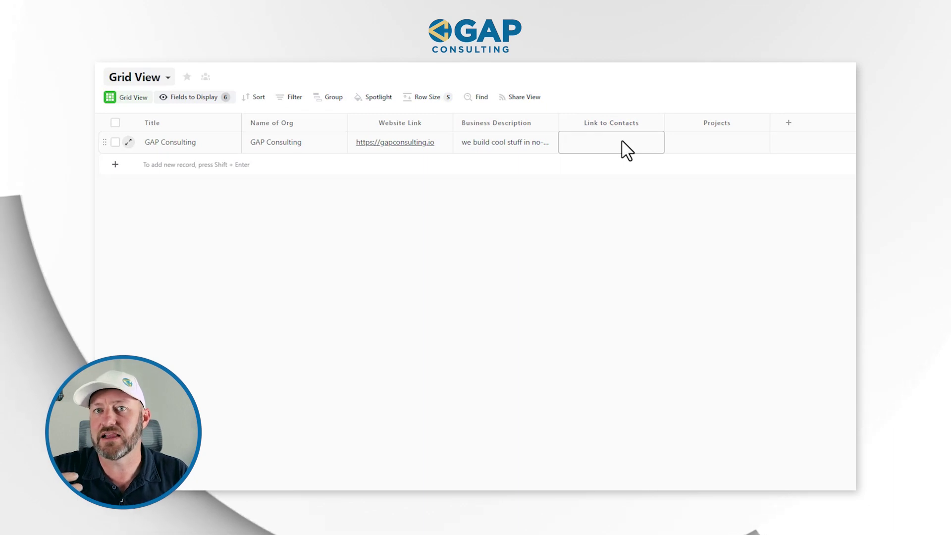
key(Escape)
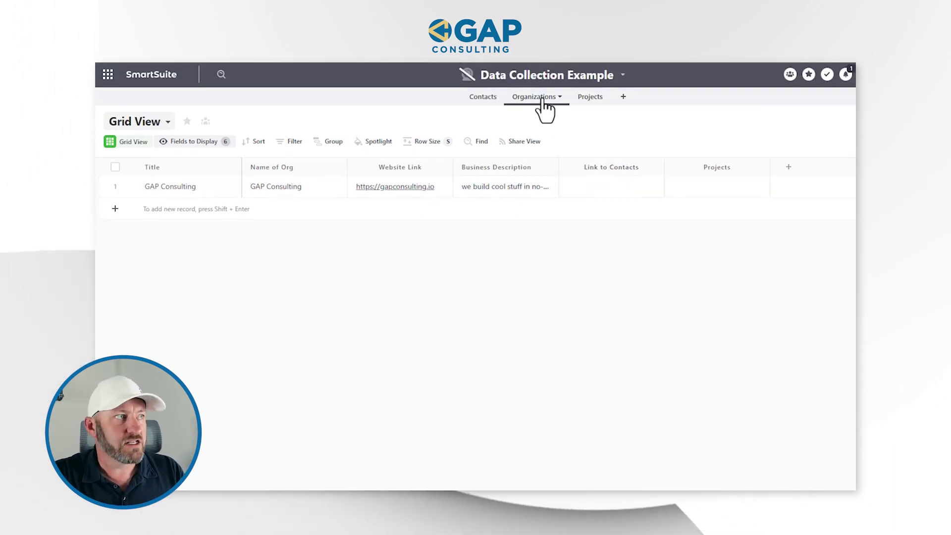
drag(483, 99, 535, 100)
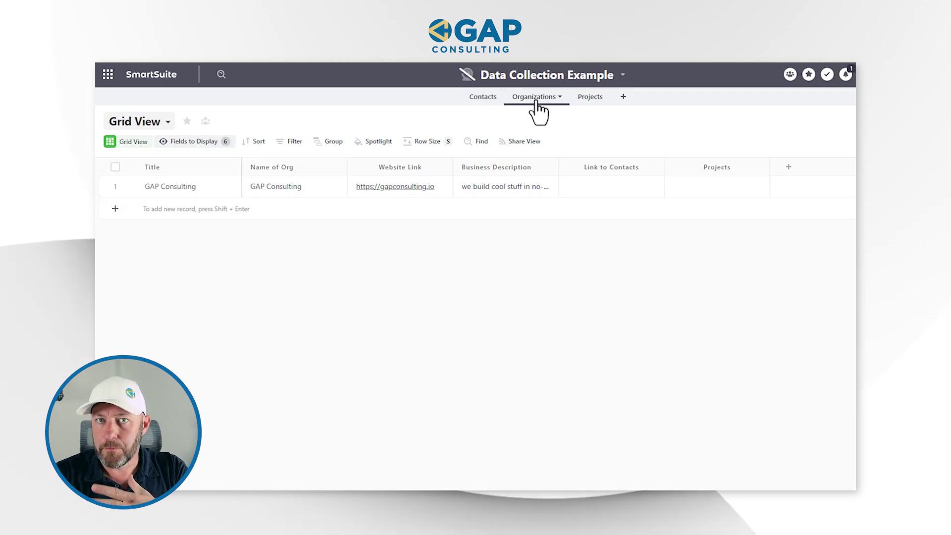
Link GAP Consulting to the sample contact and check the link back in Contacts.
click(586, 193)
click(569, 186)
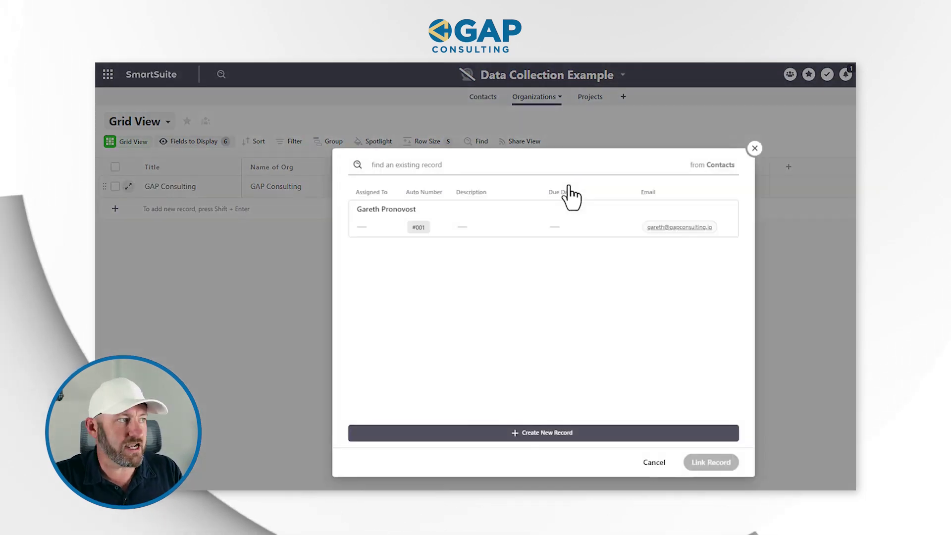
click(544, 229)
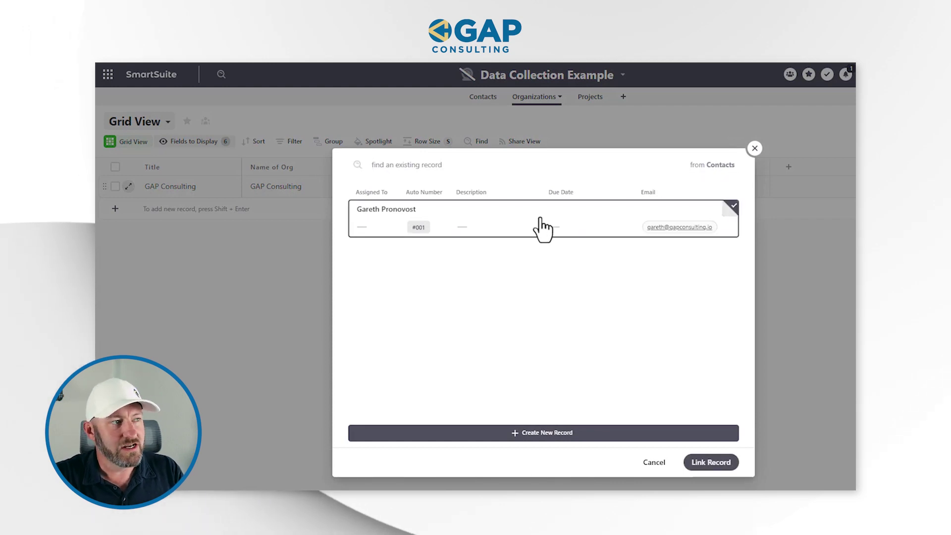
click(715, 466)
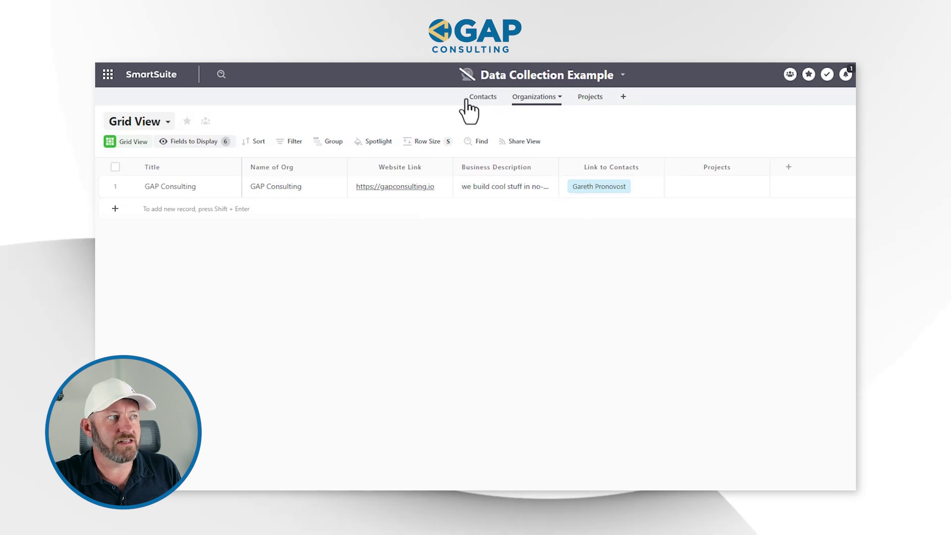
click(476, 102)
click(609, 193)
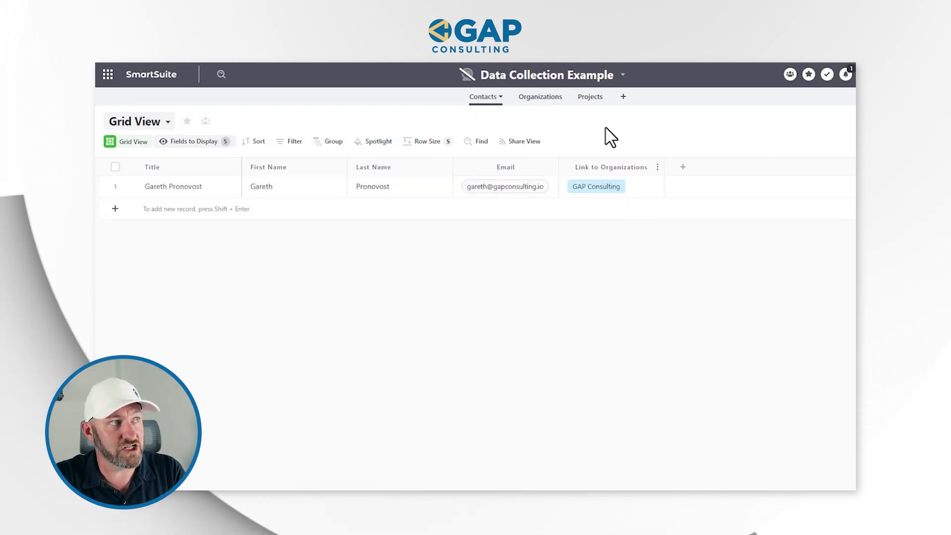
Display the Link to Organizations column in the Projects grid.
click(594, 97)
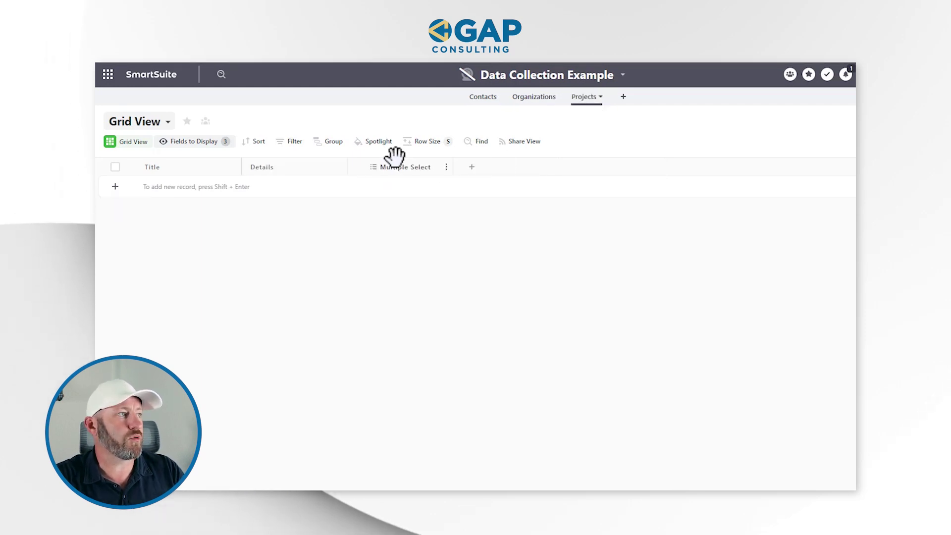
click(222, 142)
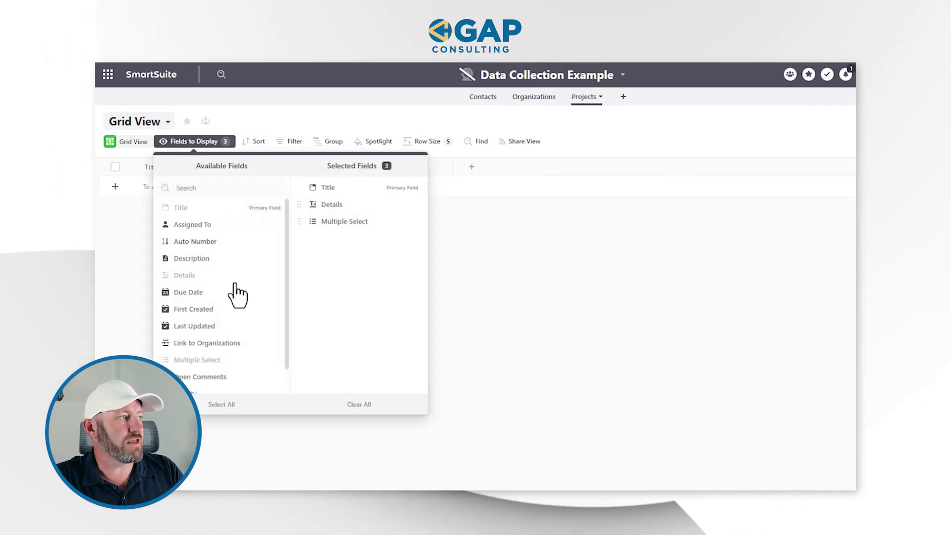
scroll(228, 307, down, 2)
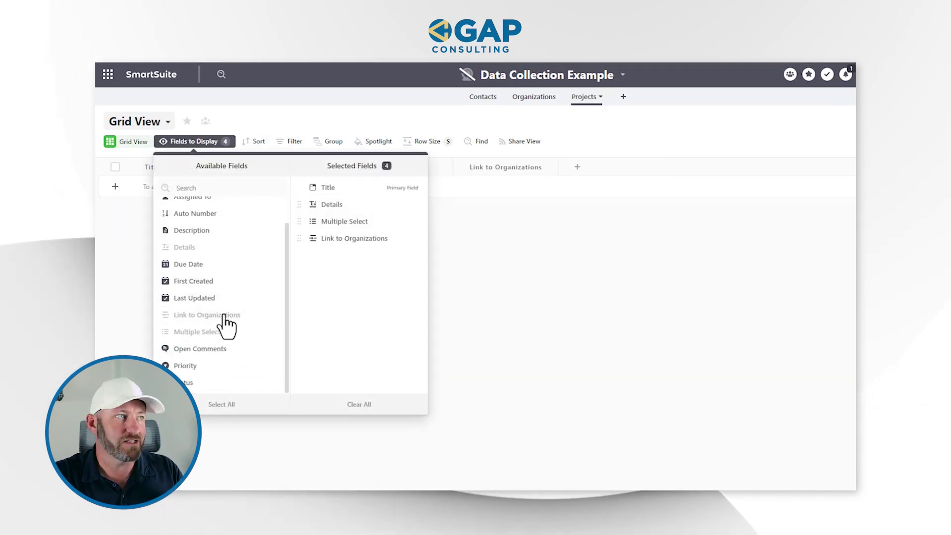
click(548, 336)
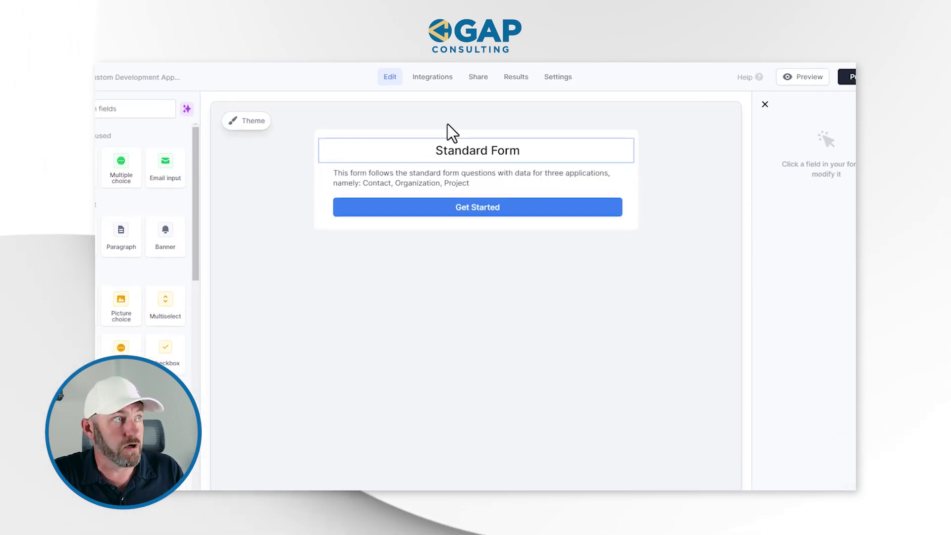
Open the Fillout form's Integrations page and scroll down to the connectable apps.
click(433, 79)
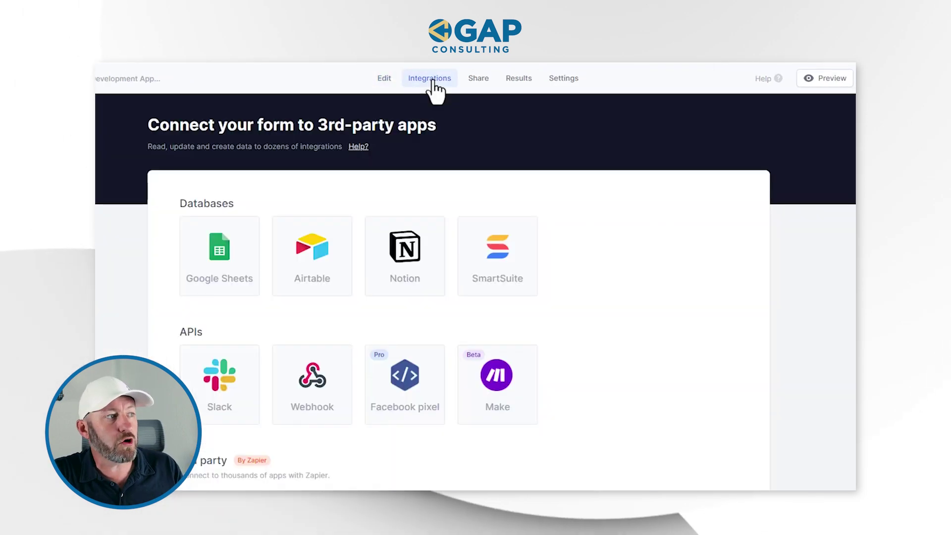
scroll(501, 365, down, 3)
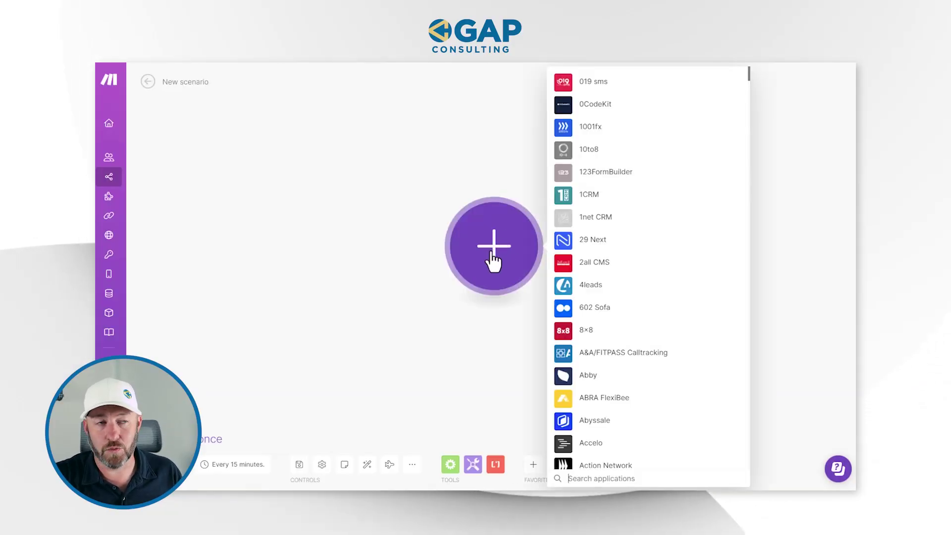
Add a Fillout Watch New Responses trigger, create its webhook connection and authorize it.
text(fillo)
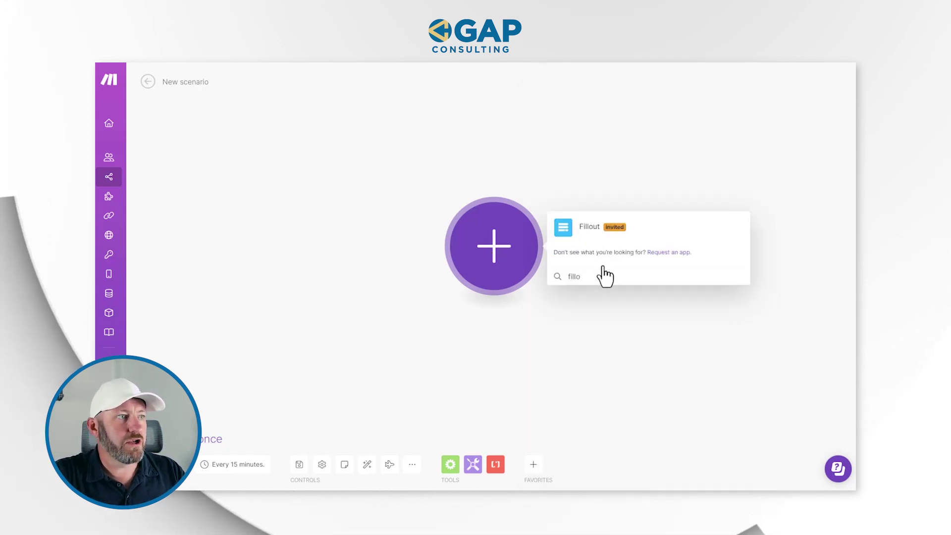
click(590, 229)
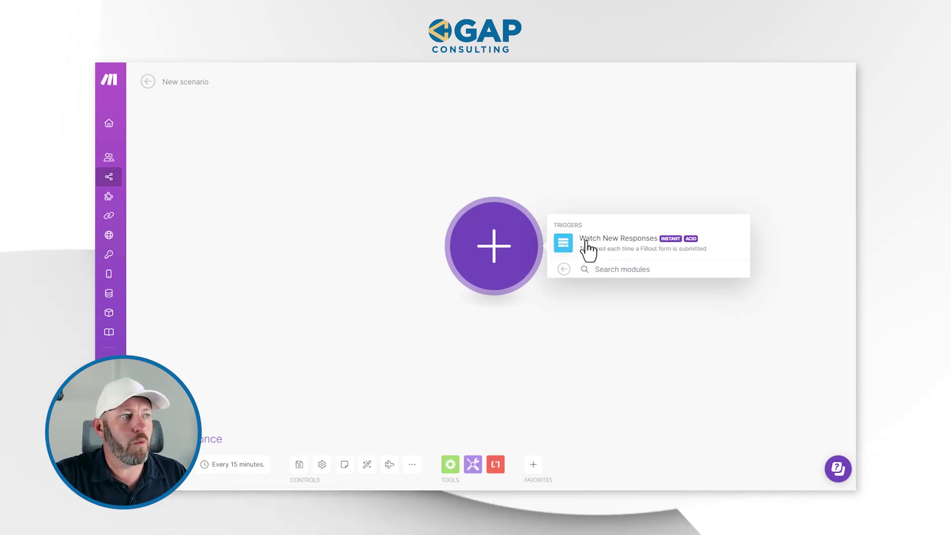
click(646, 248)
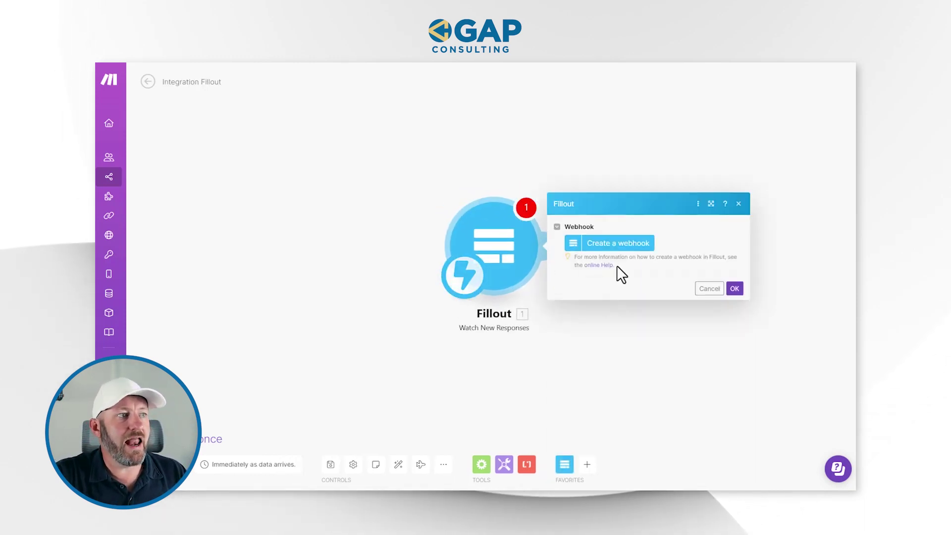
click(615, 245)
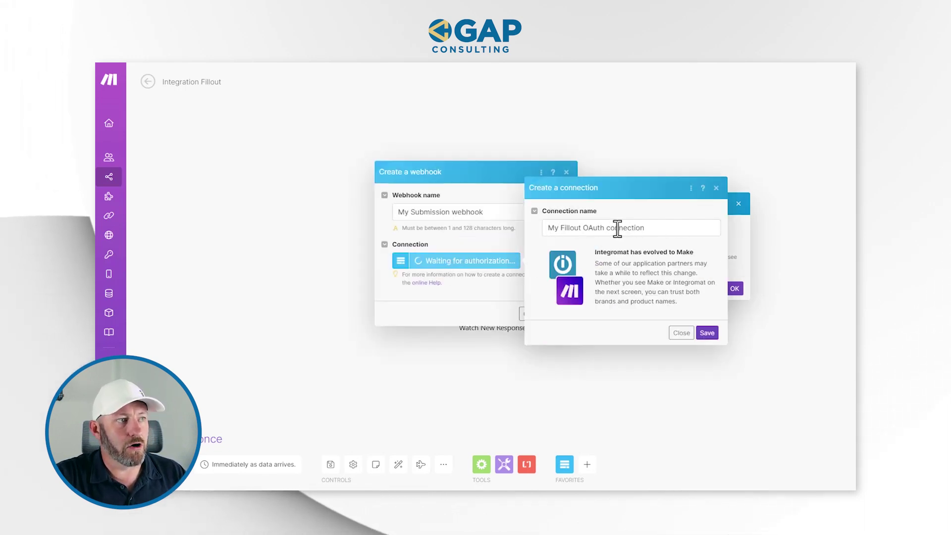
click(708, 333)
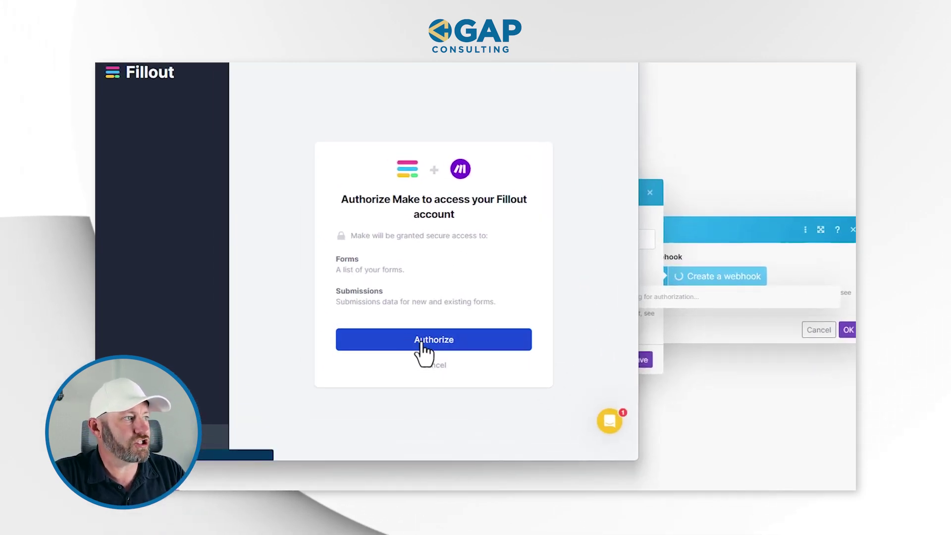
click(423, 342)
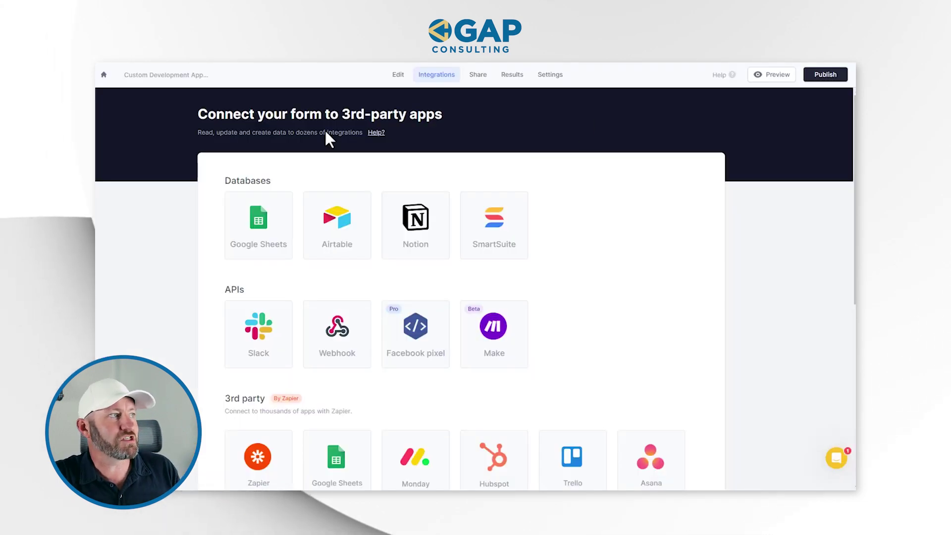
Confirm the form name Custom Development Application 1 in Fillout's Edit tab.
click(398, 74)
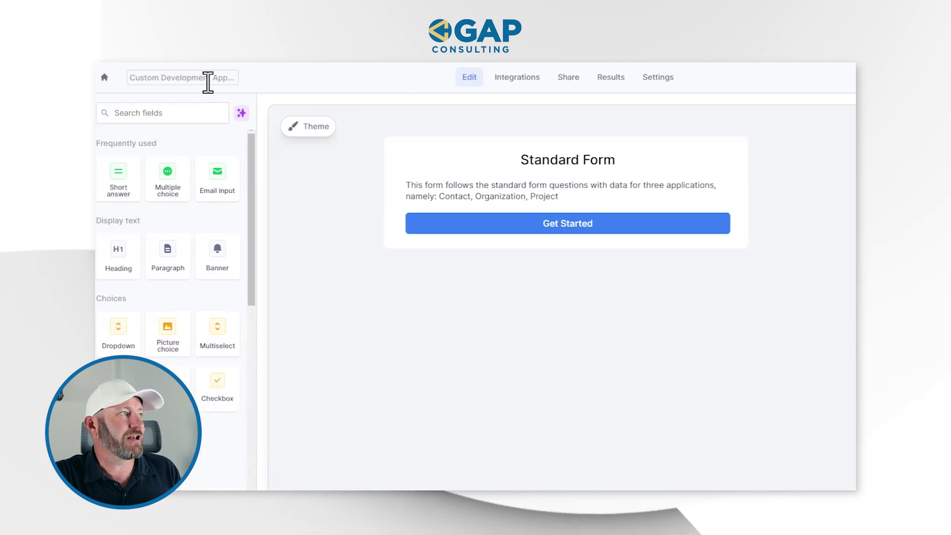
click(193, 75)
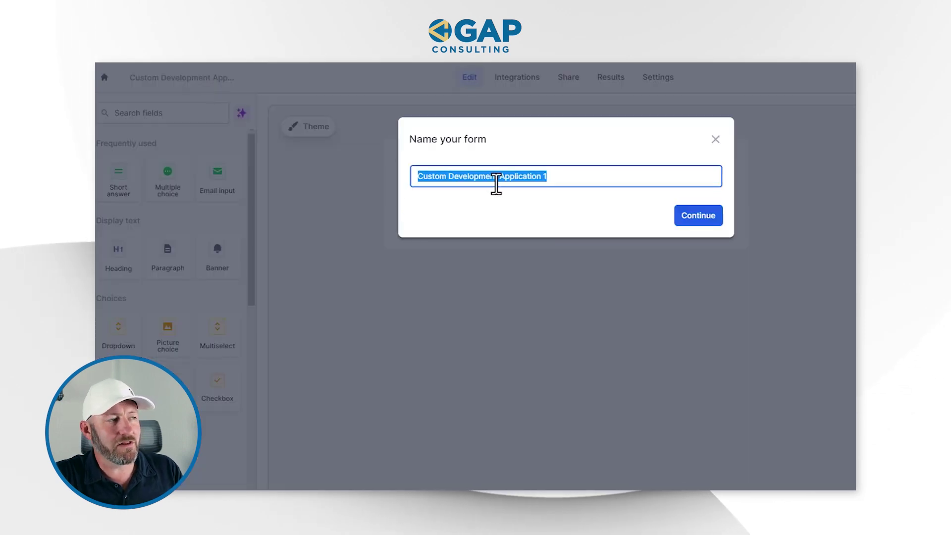
click(692, 215)
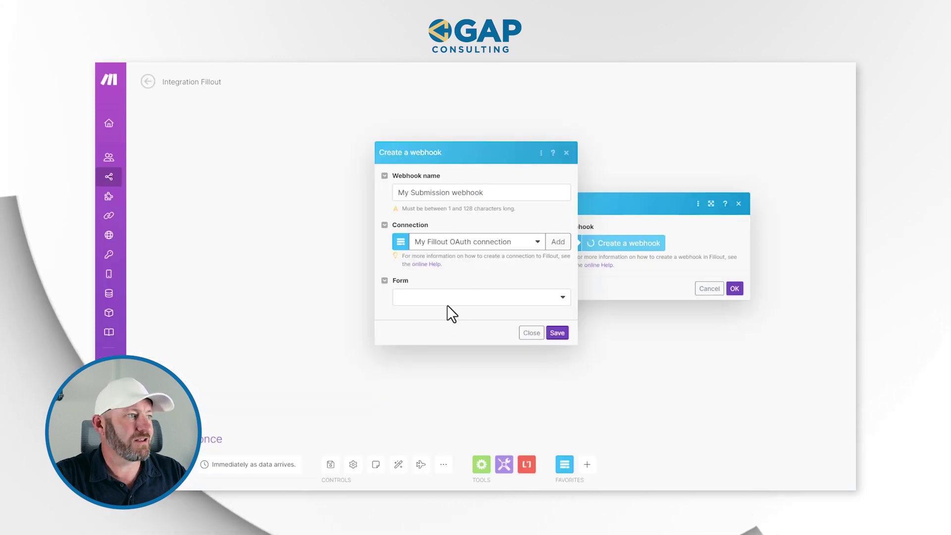
click(450, 299)
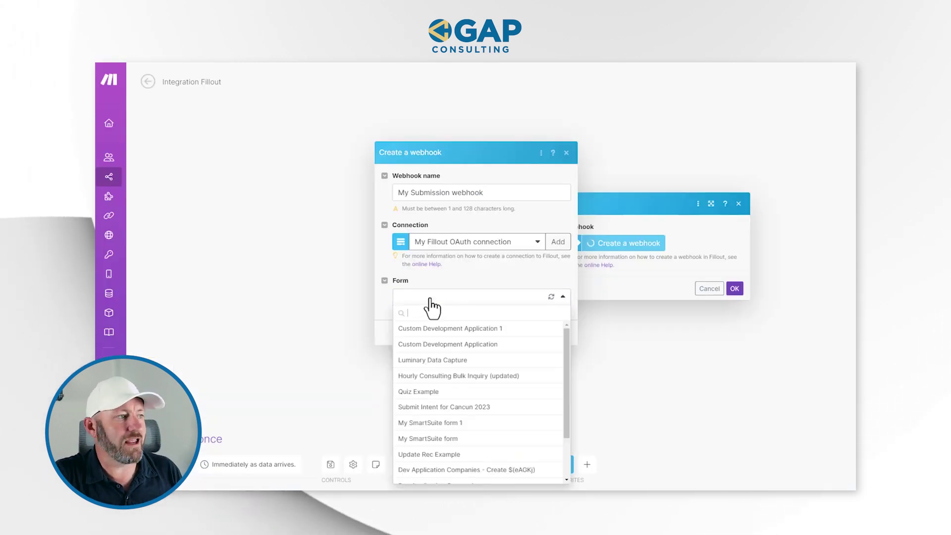
Save the webhook for the Custom Development Application 1 form and add a next module.
click(419, 328)
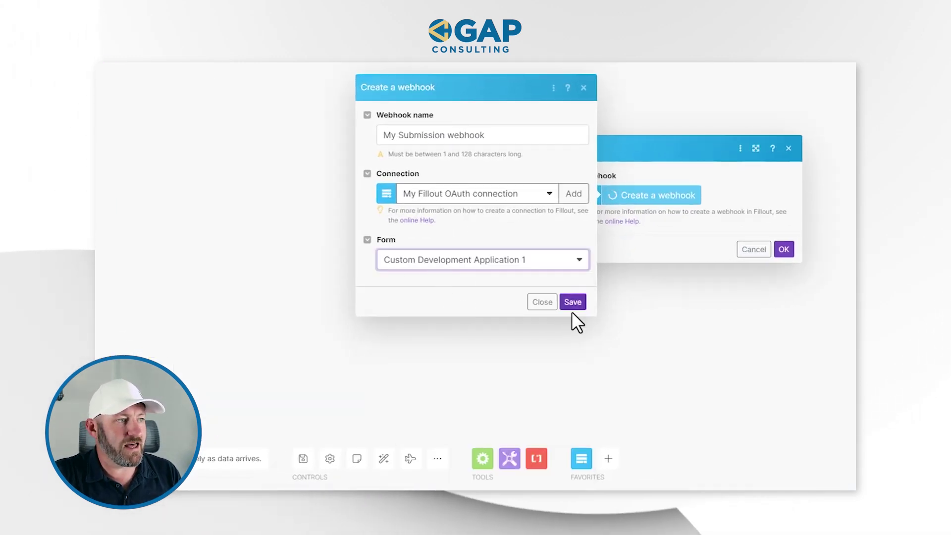
click(572, 303)
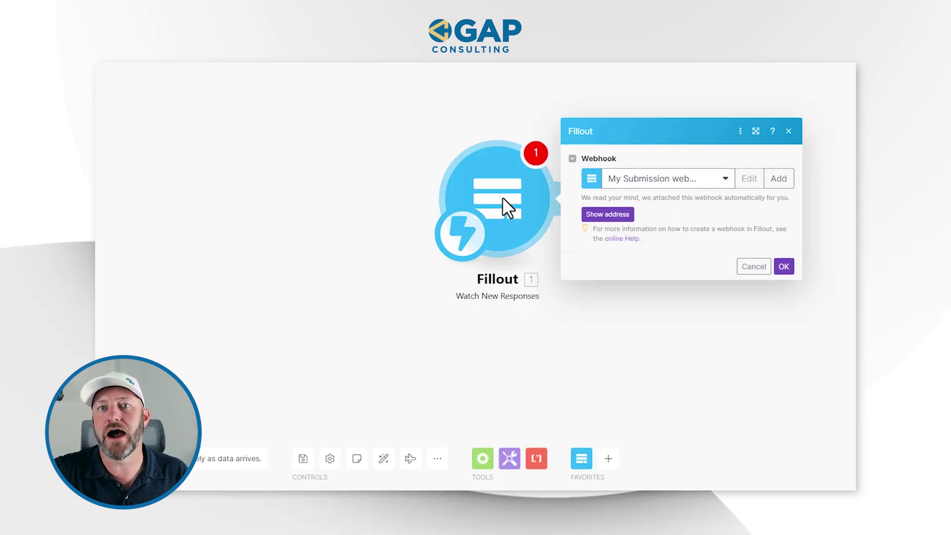
click(784, 267)
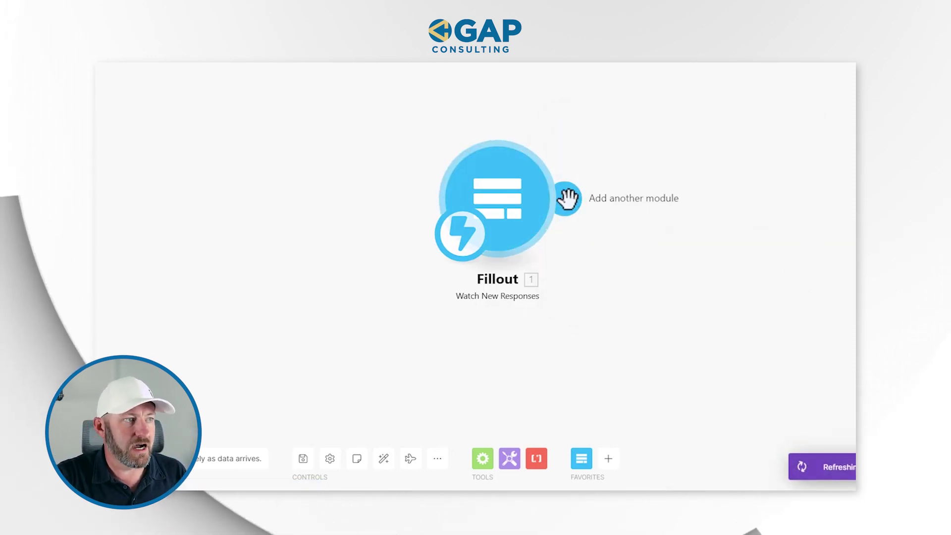
click(566, 198)
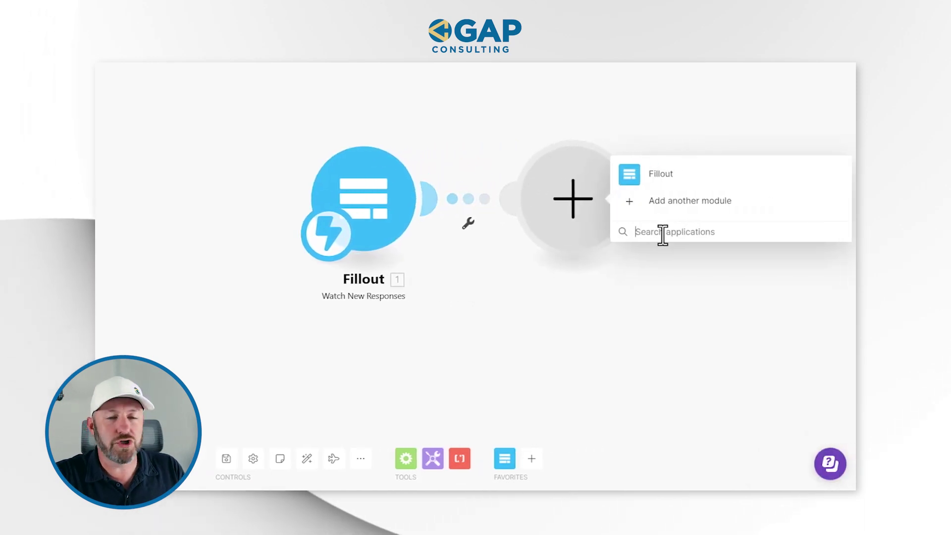